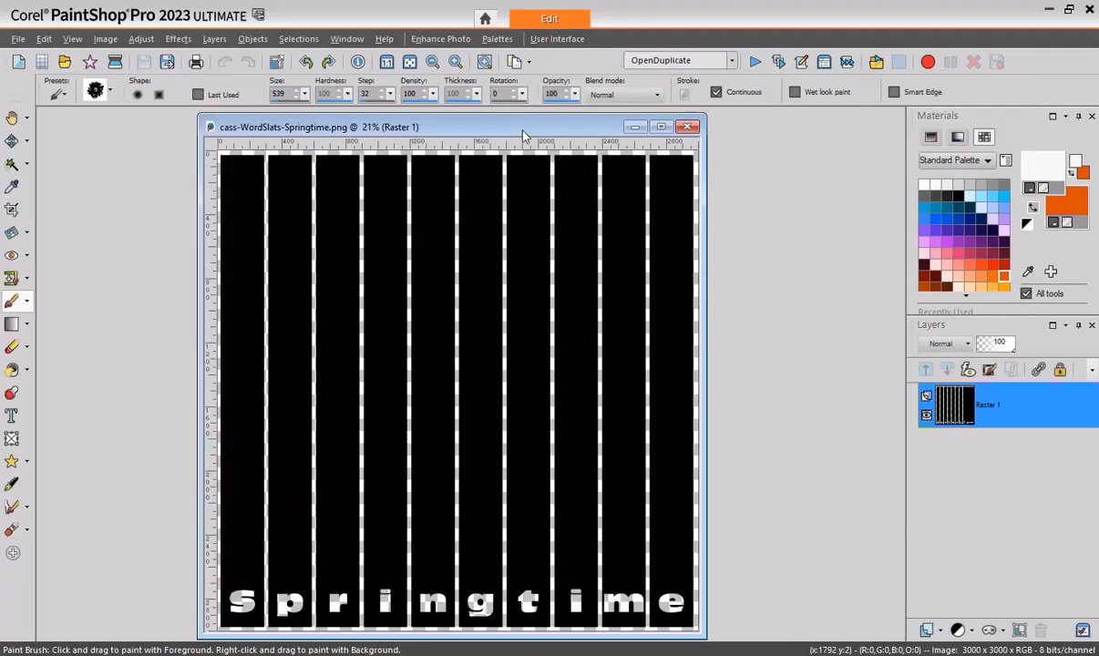
# - Move the Springtime template window aside and open ddimitrova-girl-2501102_1920.jpg from the Campus Images ~ Stock Photos folder
pyautogui.moveTo(519, 131); pyautogui.dragTo(354, 137)
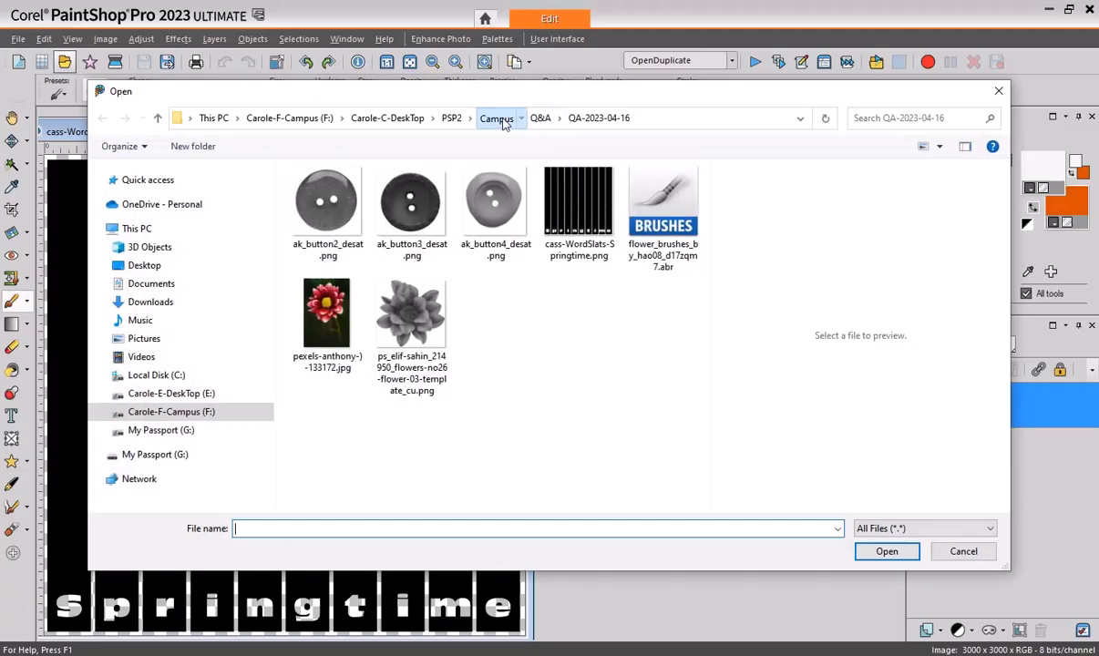
pyautogui.click(499, 119)
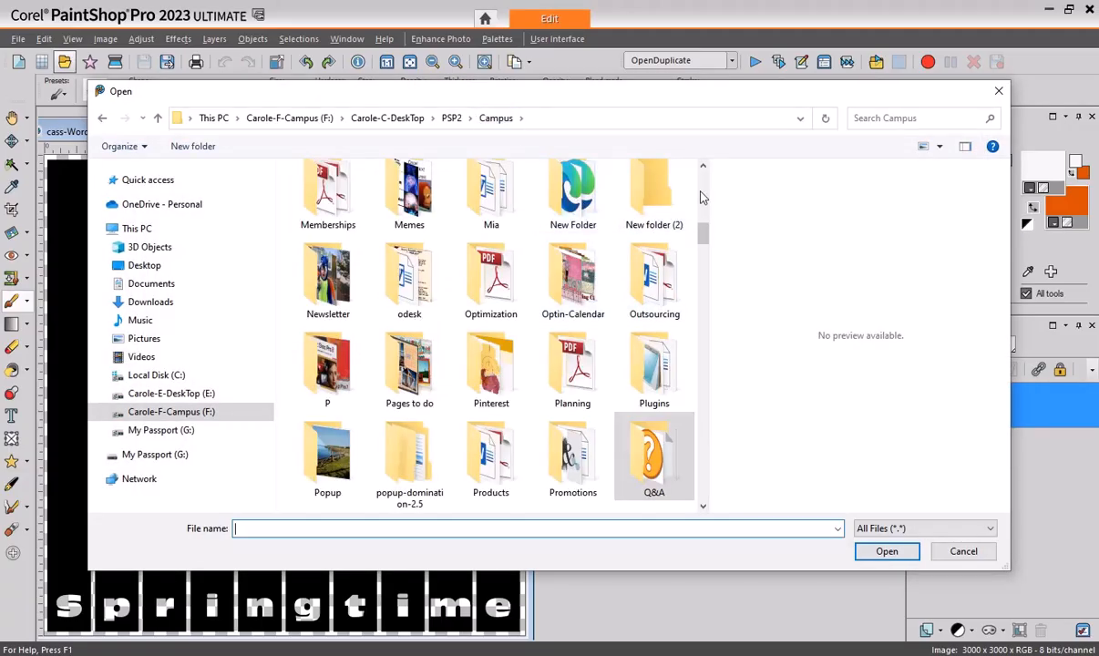
pyautogui.scroll(2, 703, 196)
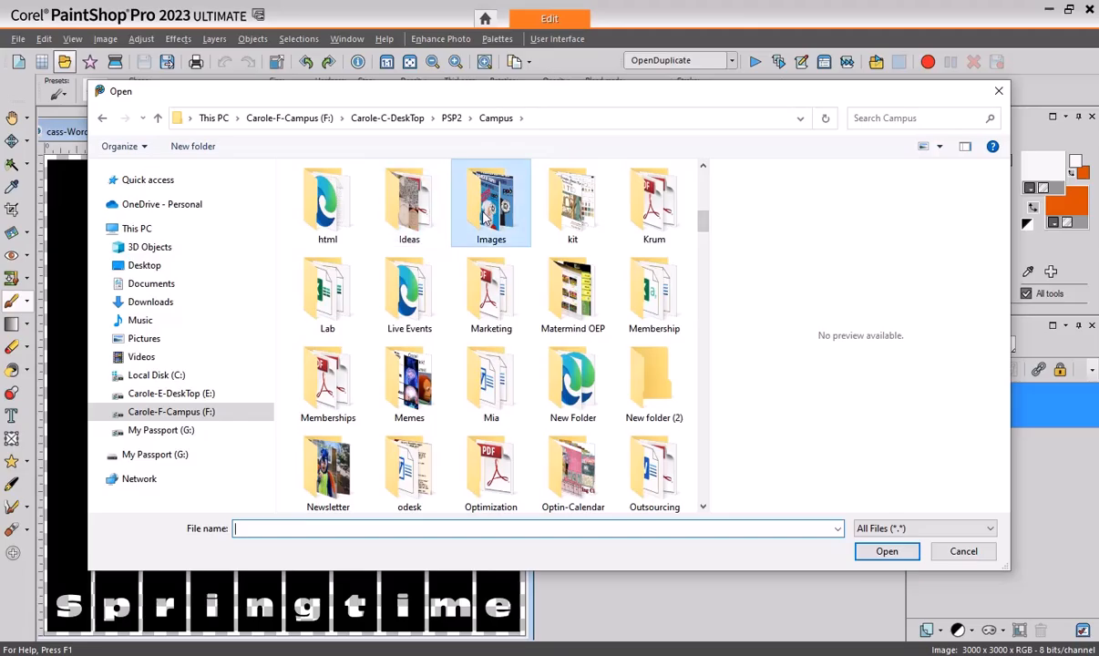
pyautogui.doubleClick(459, 205)
pyautogui.doubleClick(410, 205)
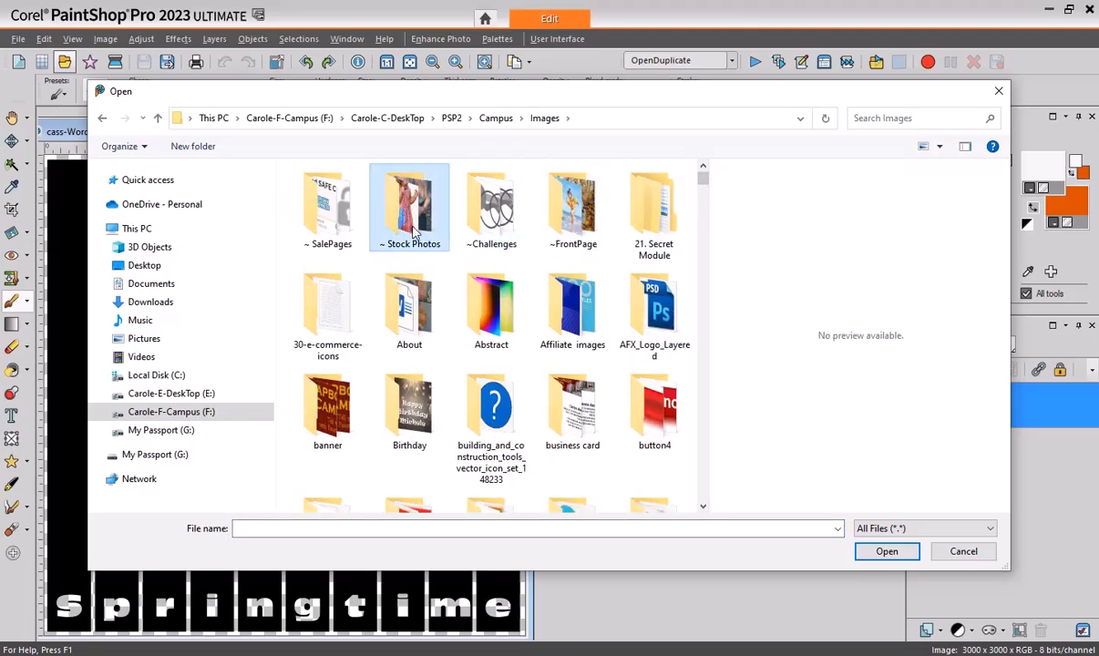
pyautogui.moveTo(703, 197); pyautogui.dragTo(703, 247)
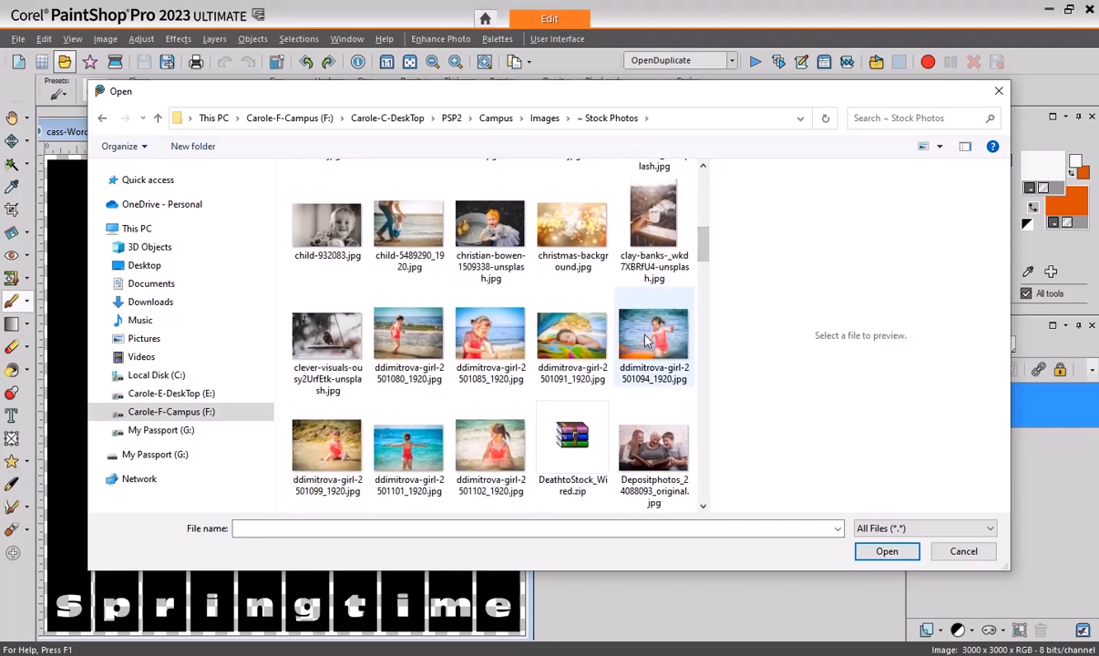
pyautogui.doubleClick(493, 451)
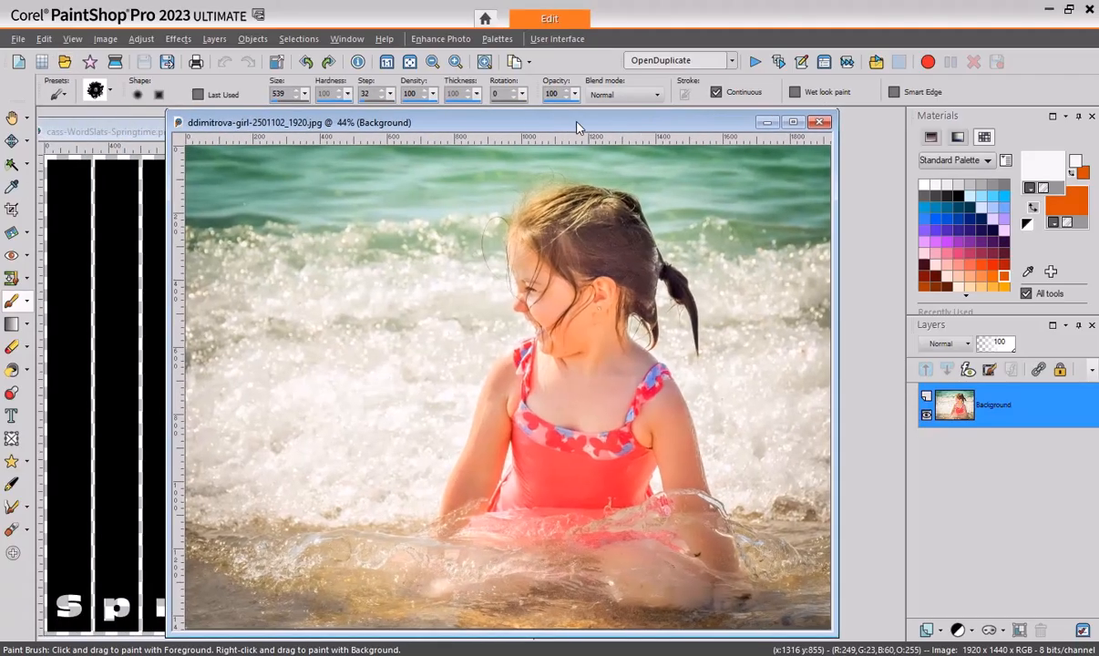
# - Arrange the beach photo and Springtime template windows so that they overlap with both images accessible
pyautogui.moveTo(576, 128); pyautogui.dragTo(627, 132)
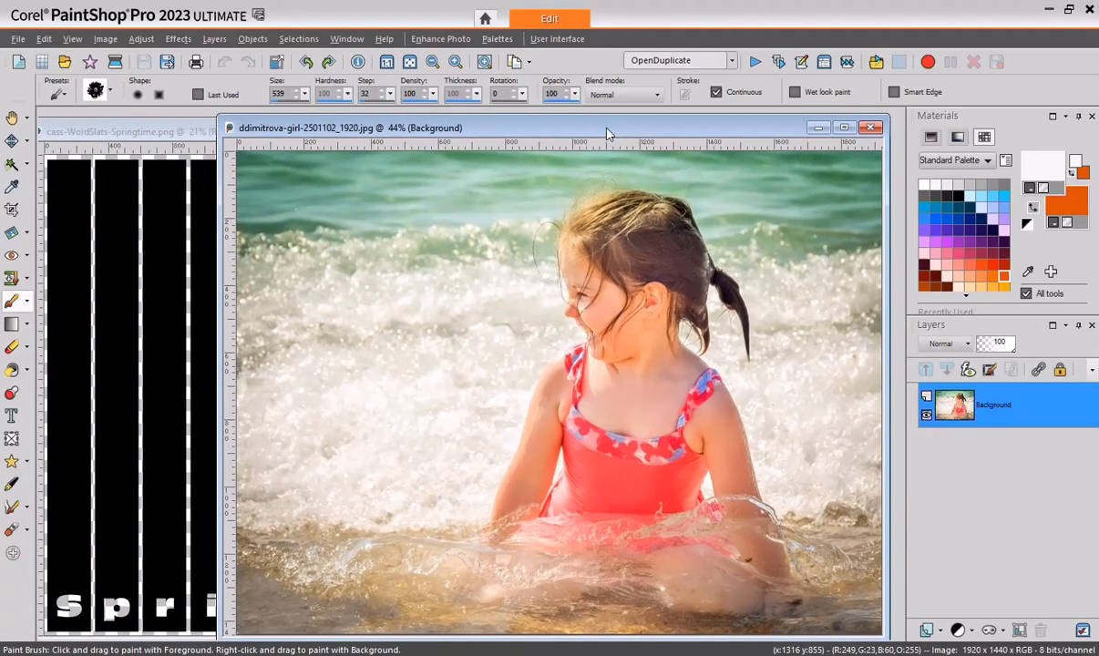
pyautogui.click(203, 133)
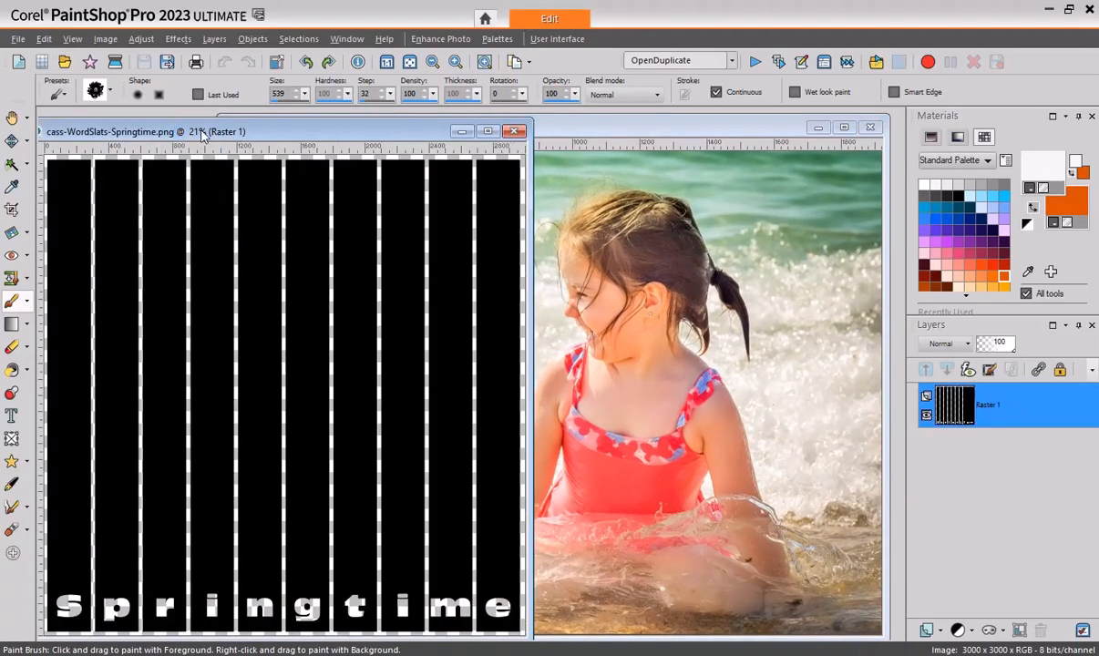
pyautogui.moveTo(259, 135); pyautogui.dragTo(283, 134)
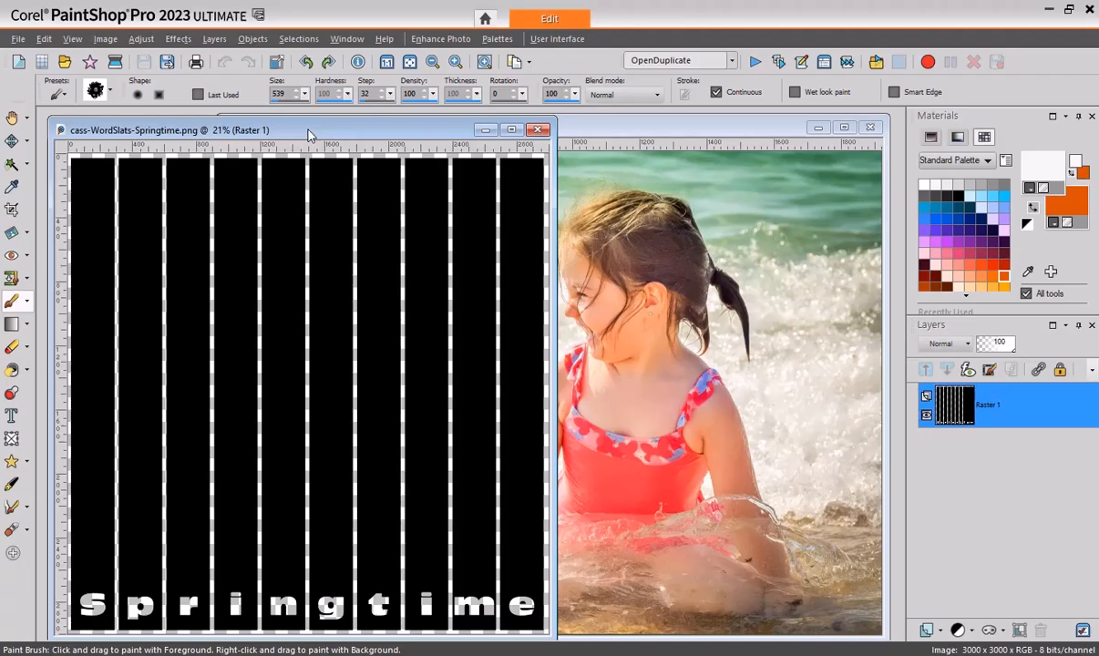
pyautogui.moveTo(307, 135); pyautogui.dragTo(308, 133)
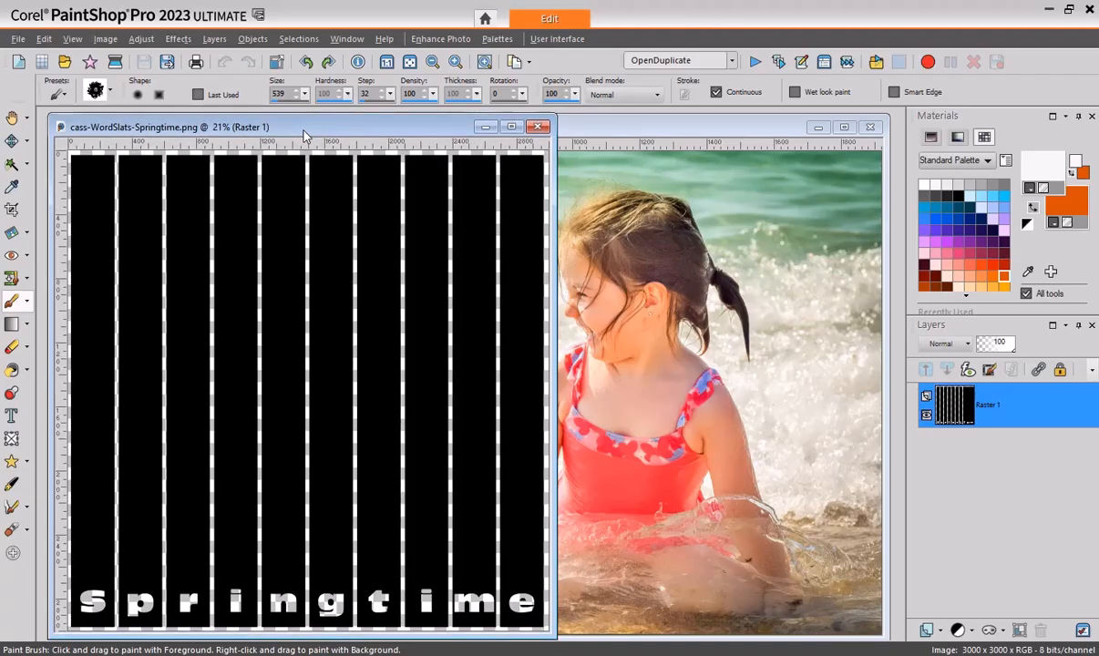
# - Try pasting the Springtime slats template over the beach photo as a new layer at the photo's original size
pyautogui.click(640, 133)
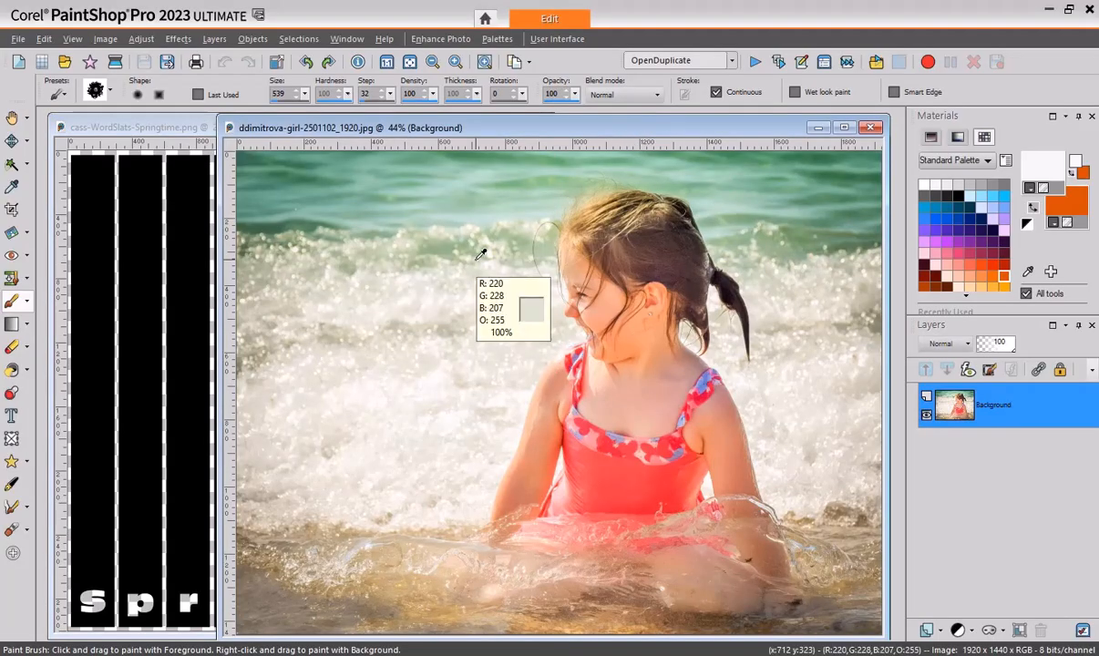
pyautogui.hotkey('ctrl', 'l')
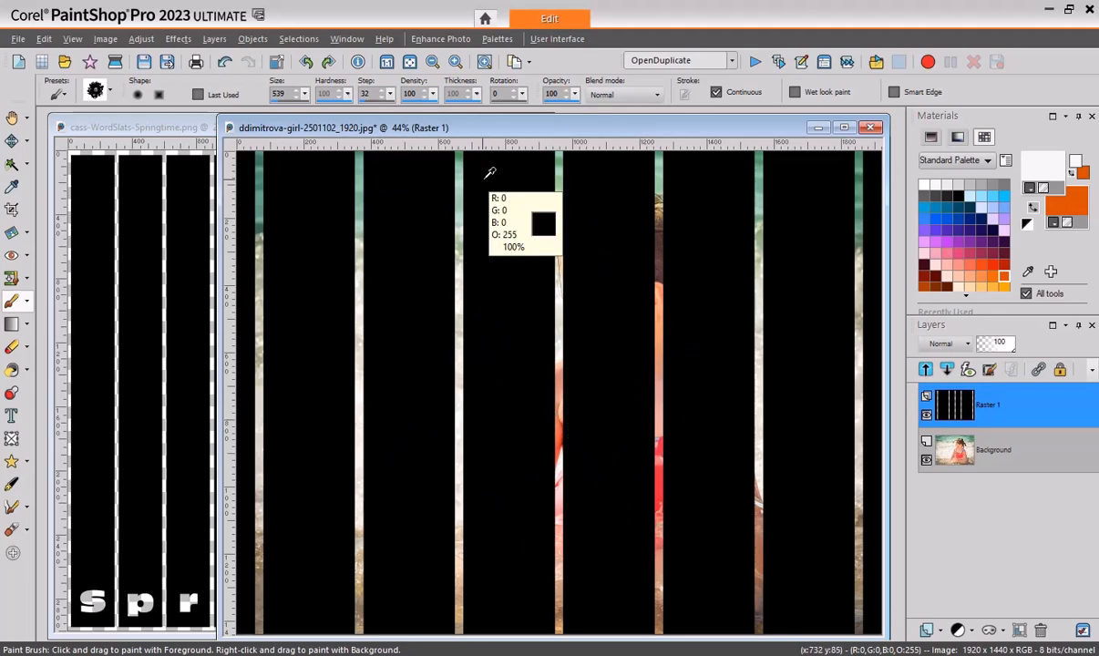
pyautogui.hotkey('ctrl', 'z')
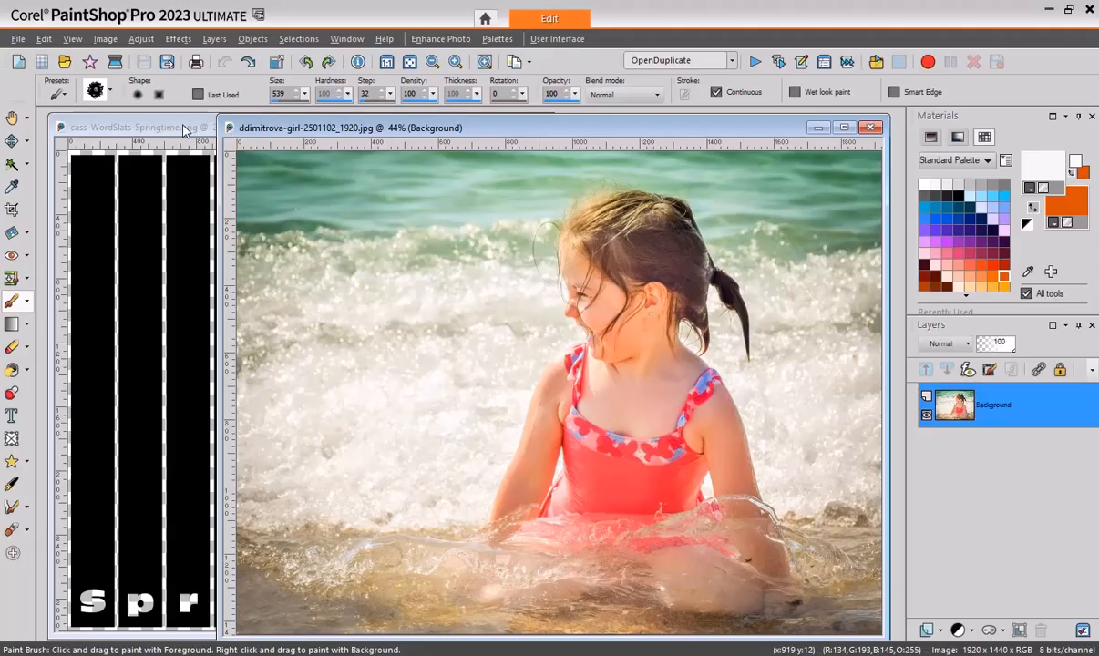
# - Resize the beach photo to 4000 × 3000 pixels using AI-Powered resampling in Photorealistic mode with no noise reduction
pyautogui.click(186, 129)
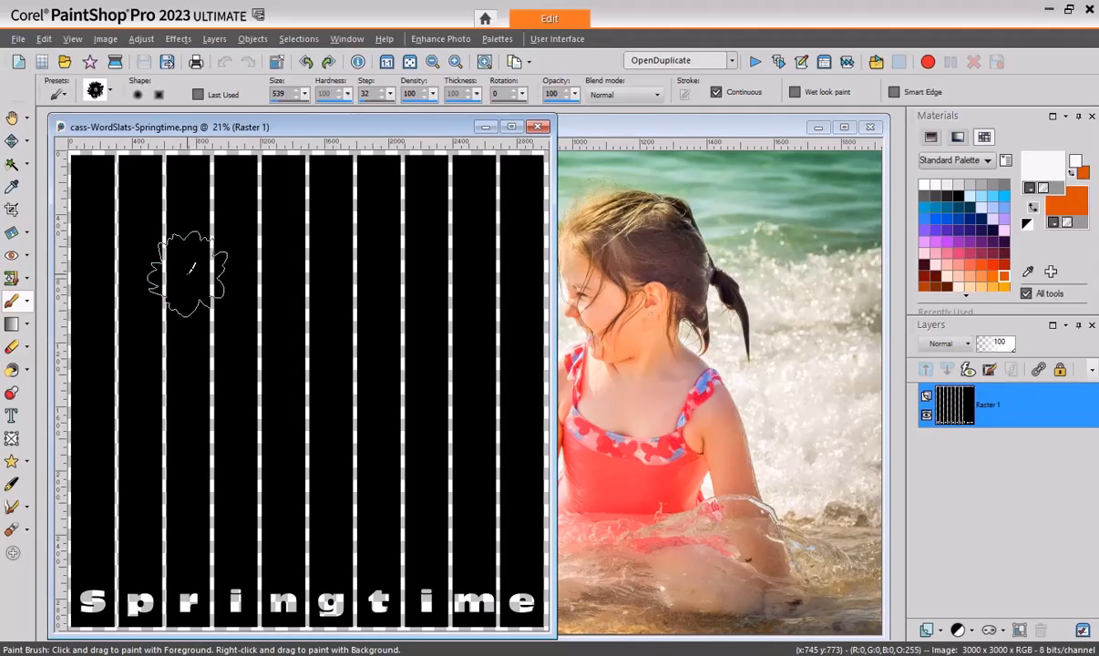
pyautogui.click(589, 120)
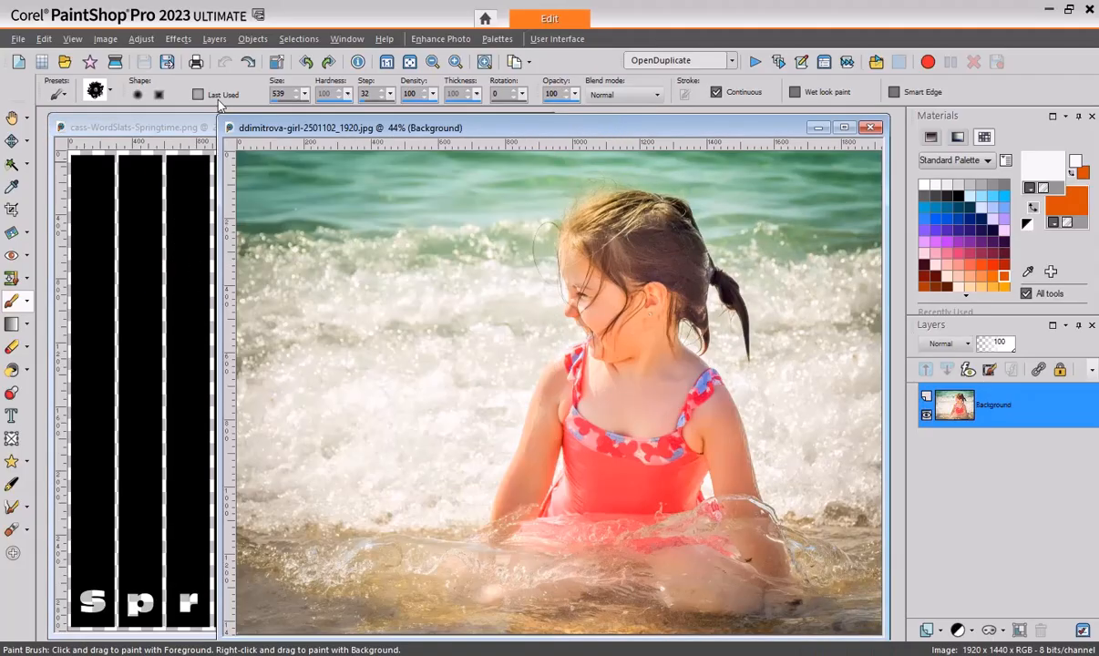
pyautogui.click(105, 39)
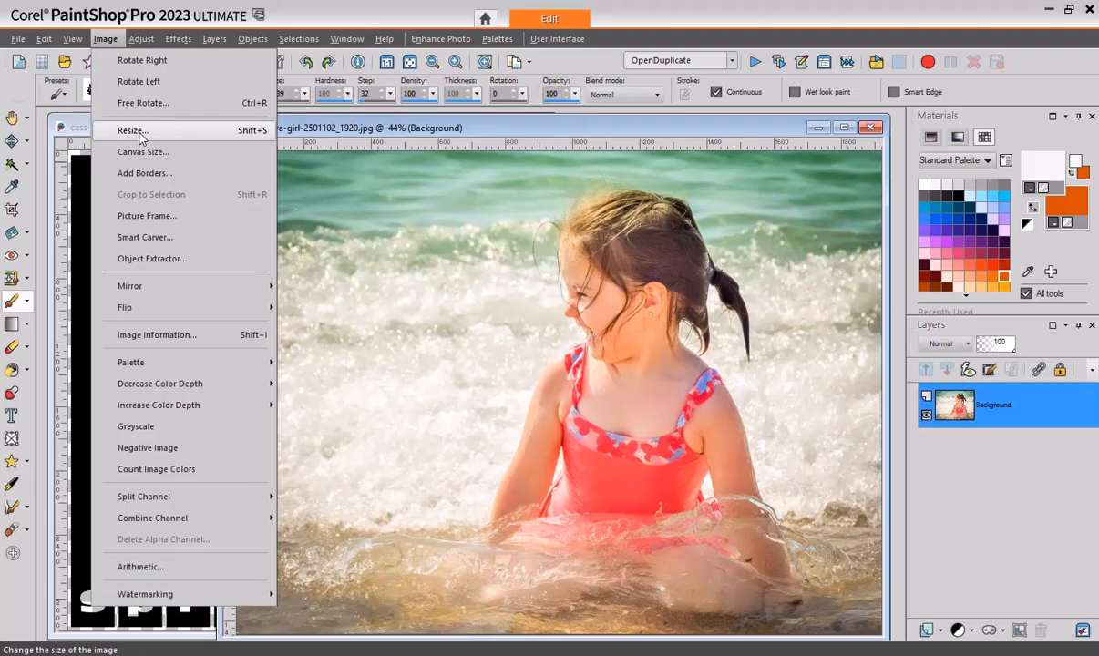
pyautogui.click(133, 130)
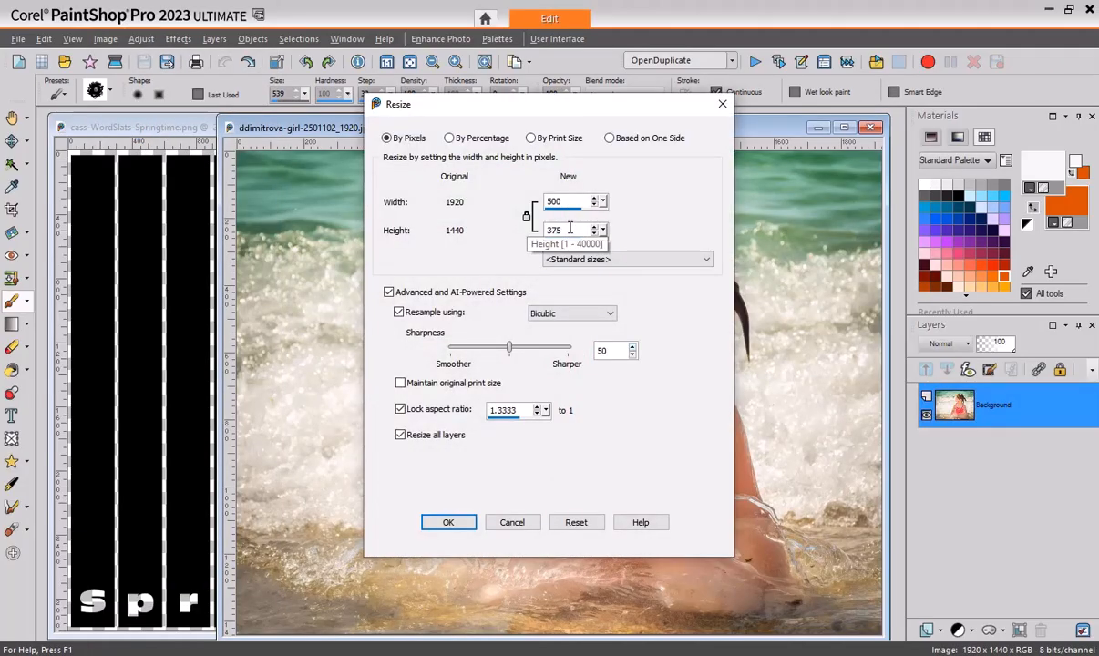
pyautogui.moveTo(570, 230); pyautogui.dragTo(535, 235)
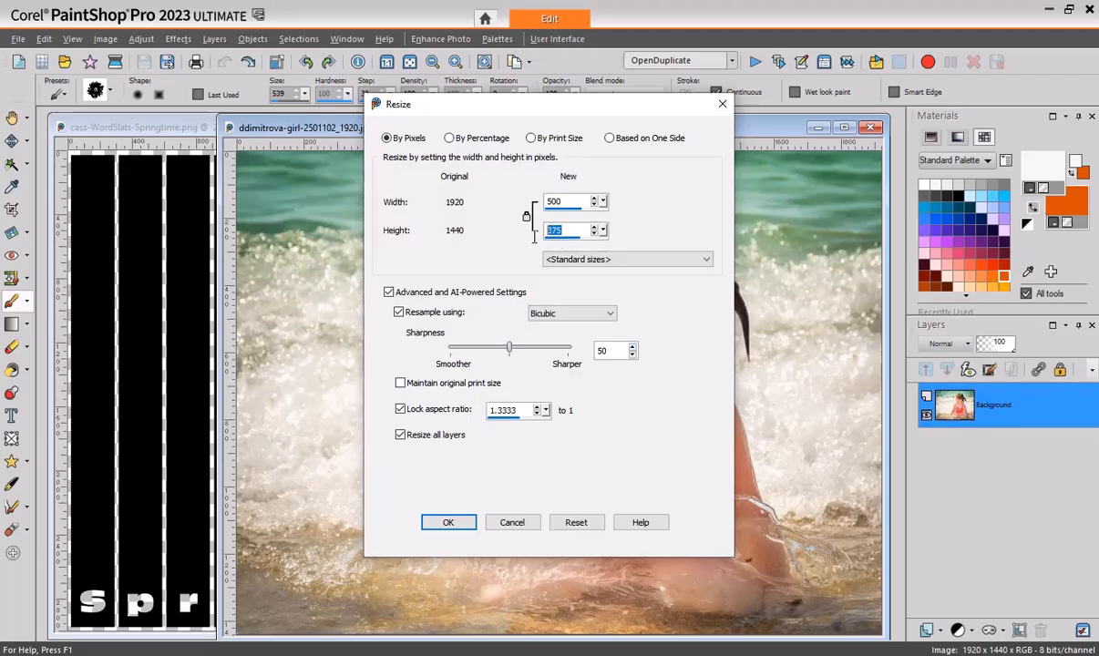
pyautogui.write('3000')
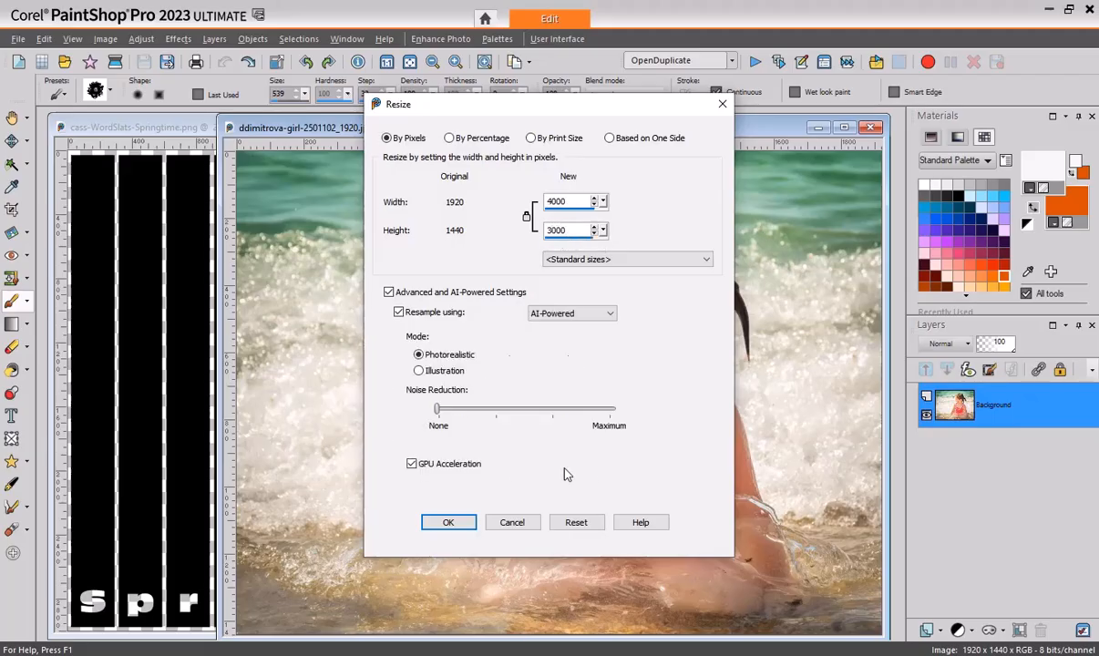
pyautogui.click(448, 525)
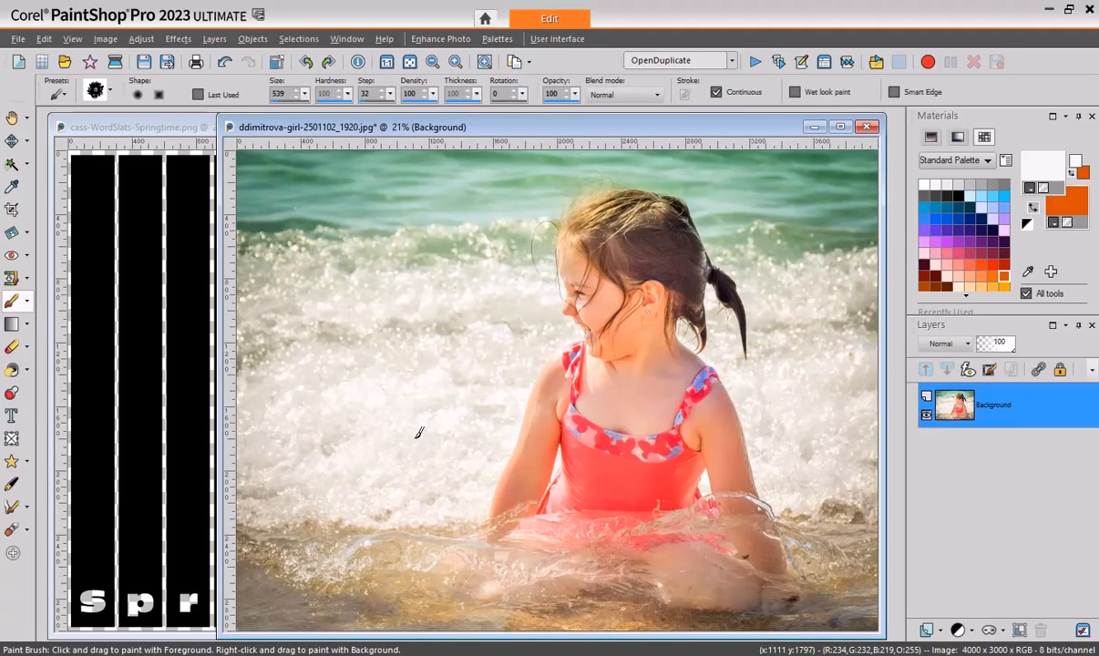
# - Paste the slats template as a new layer over the enlarged photo and select its transparent areas with the Magic Wand
pyautogui.press('ctrl')
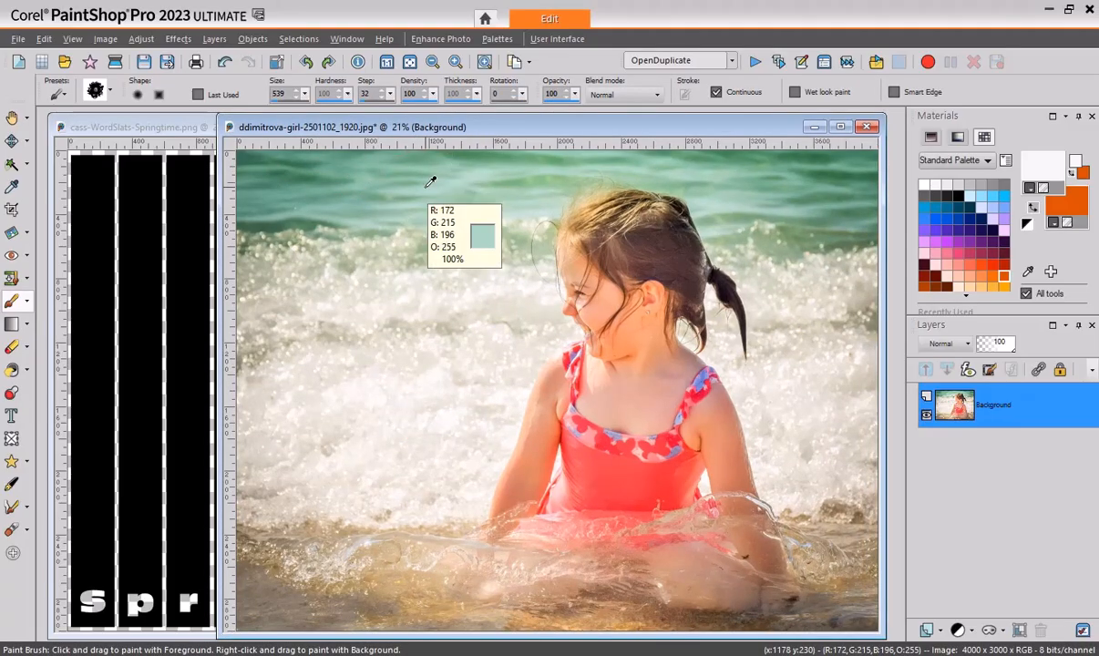
pyautogui.hotkey('ctrl', 'v')
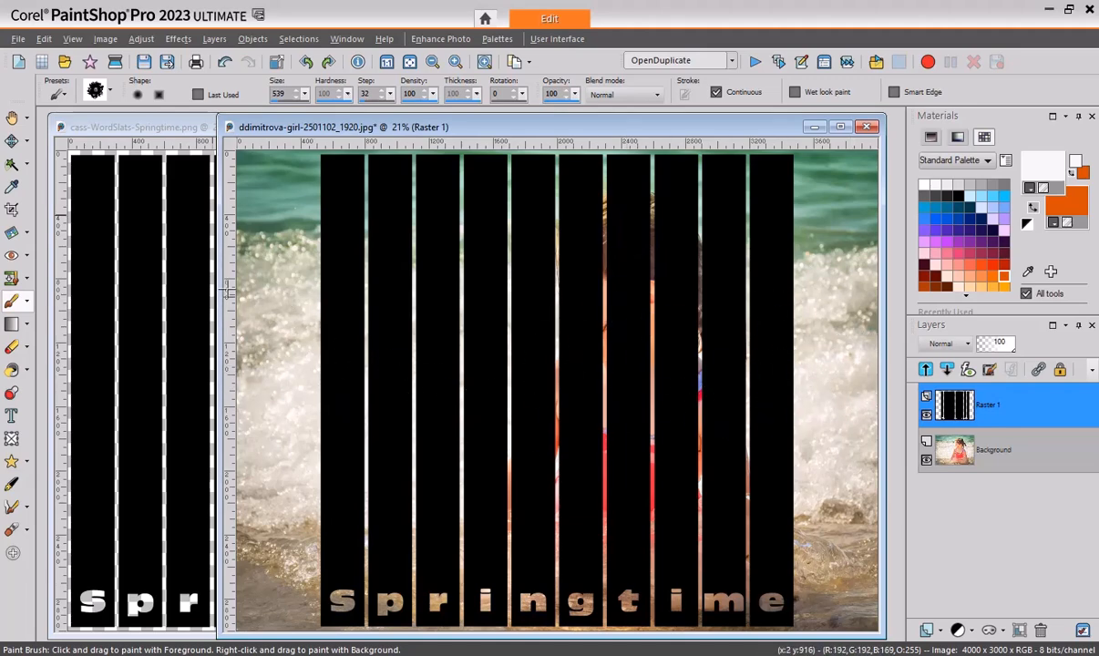
pyautogui.click(28, 164)
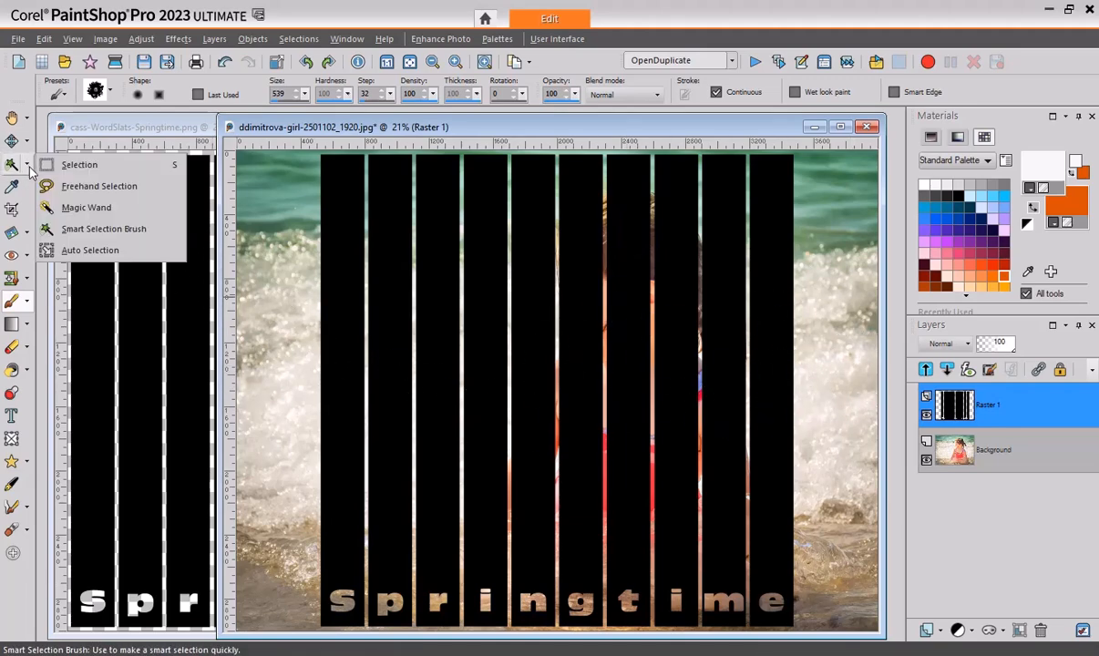
pyautogui.click(89, 209)
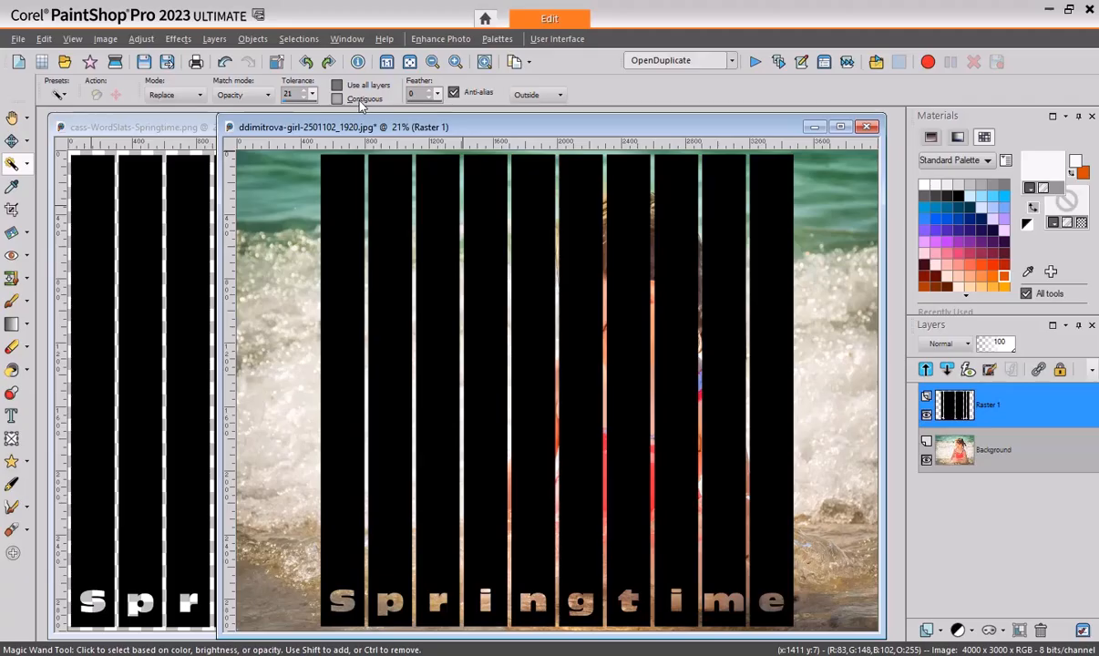
pyautogui.click(835, 367)
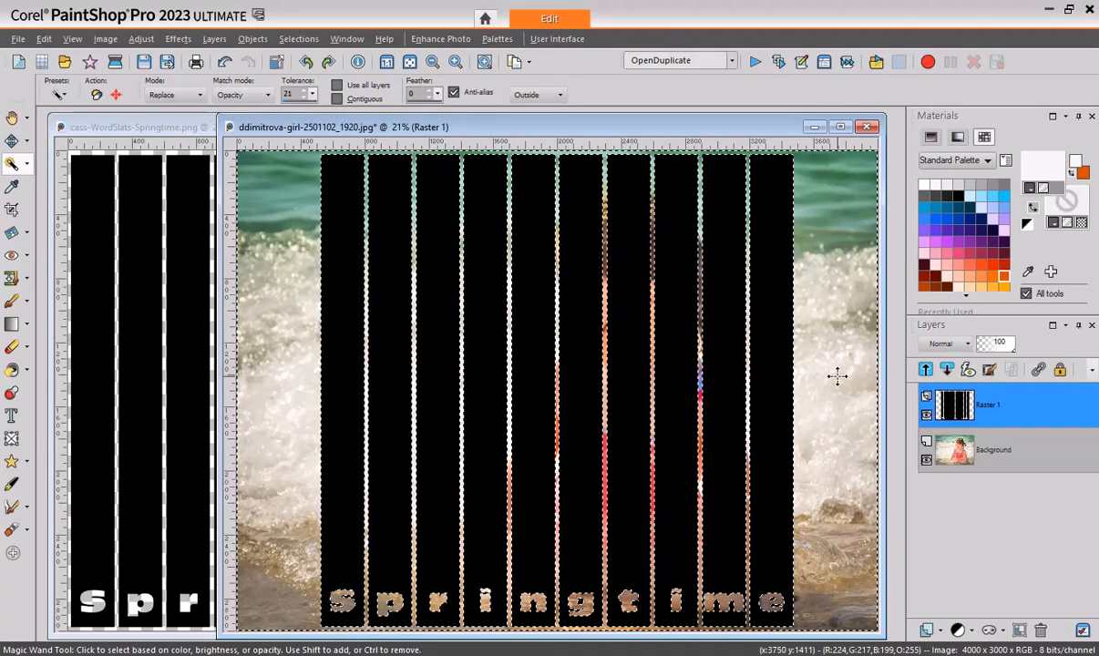
# - Promote the photo's background layer to a regular raster layer
pyautogui.click(954, 455)
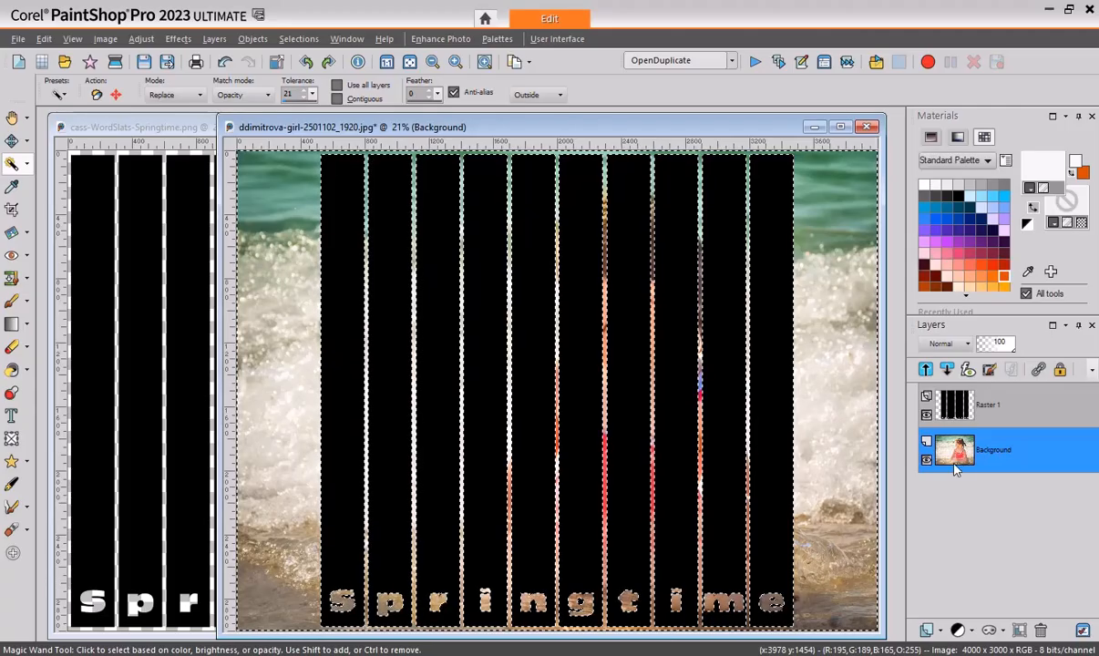
pyautogui.rightClick(957, 458)
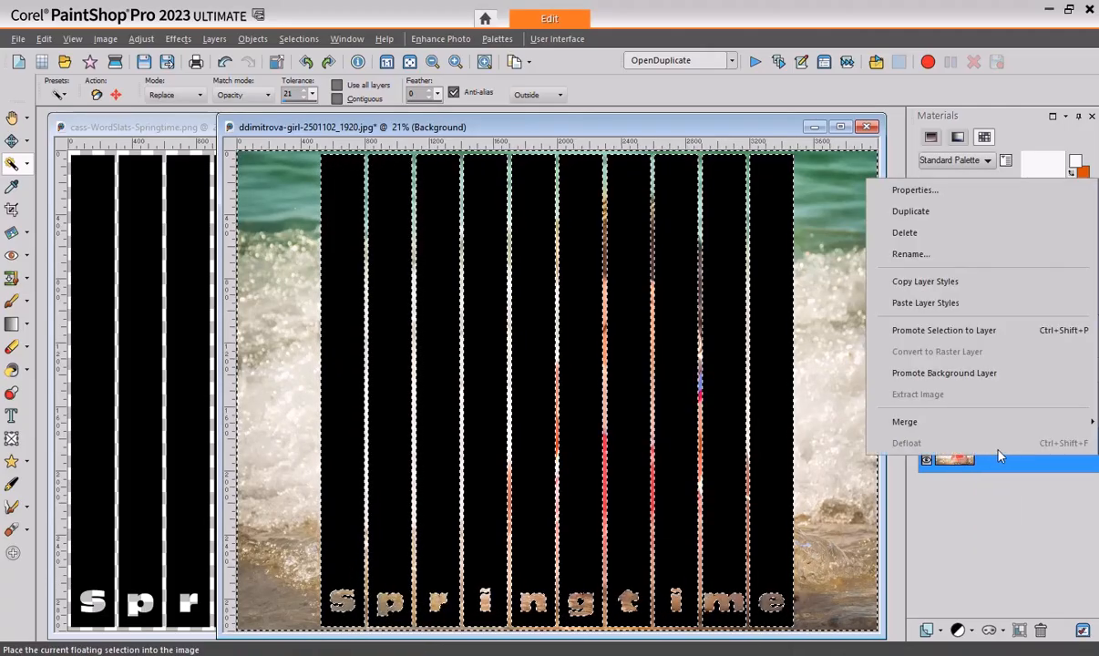
pyautogui.click(943, 374)
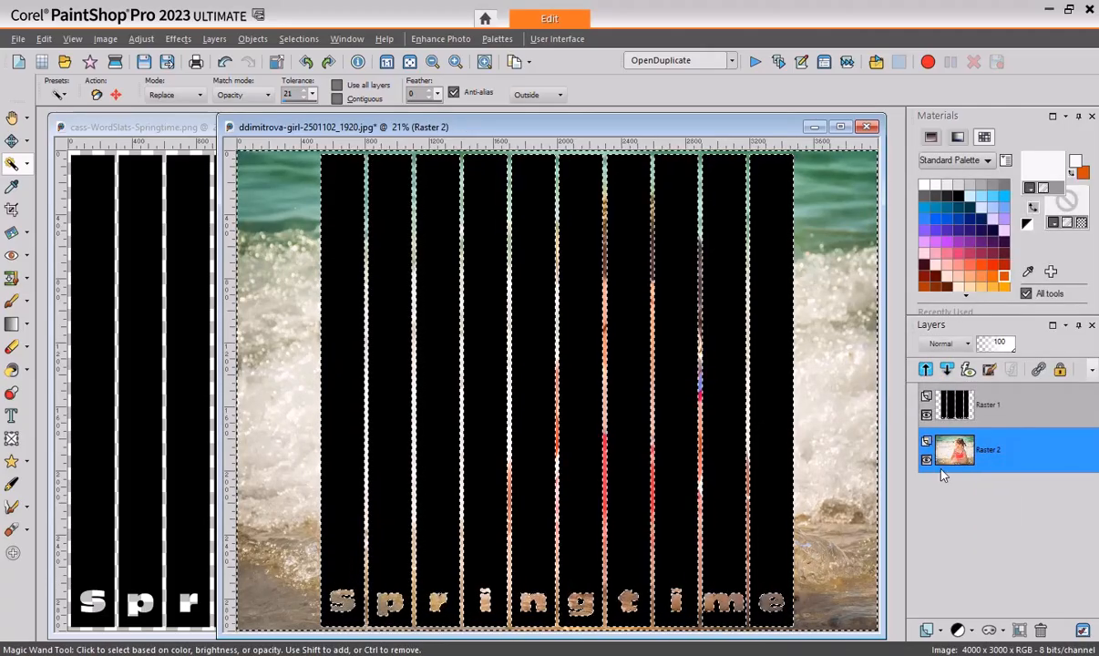
# - Try cutting the photo into slats by deleting the selected areas from its layer and hiding the template layer above
pyautogui.press('Delete')
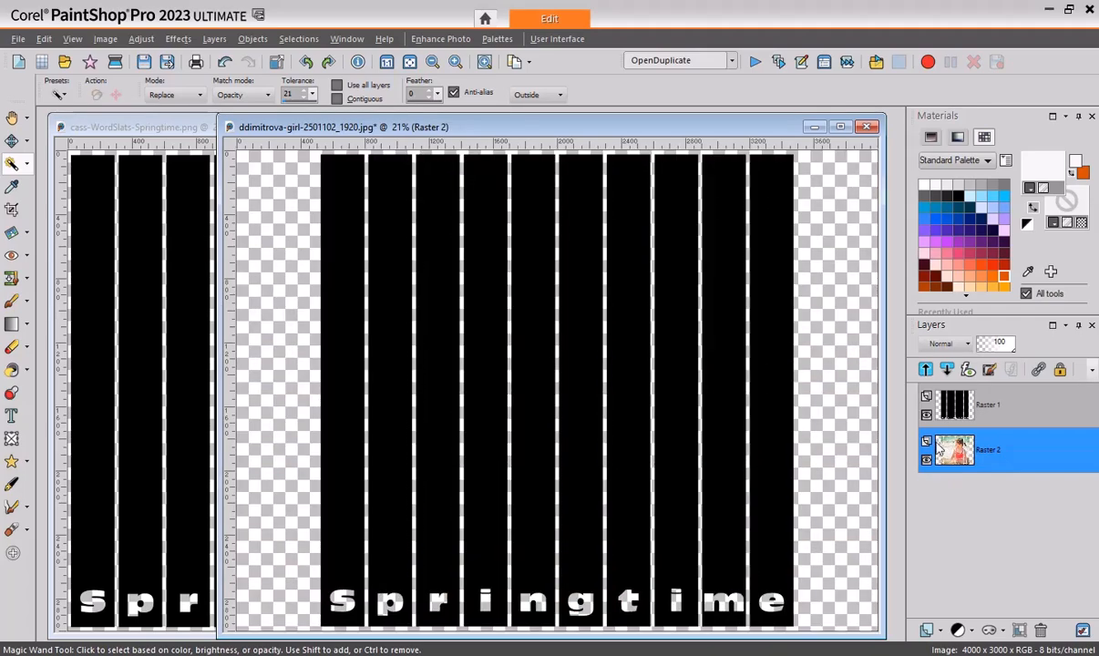
pyautogui.click(926, 415)
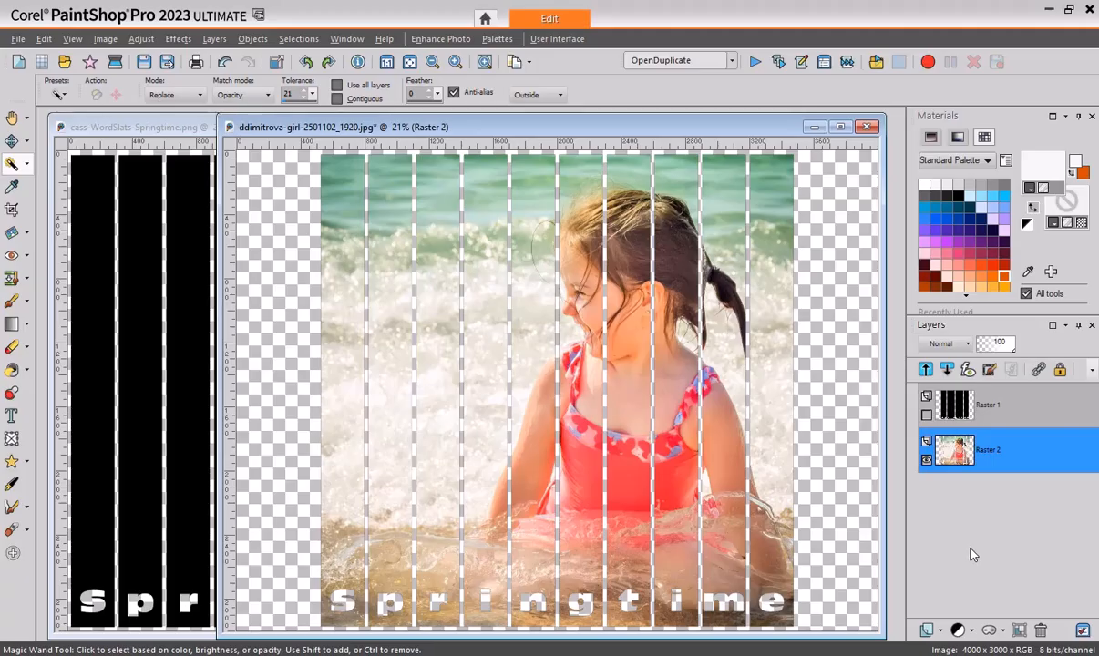
pyautogui.hotkey('ctrl', 'z')
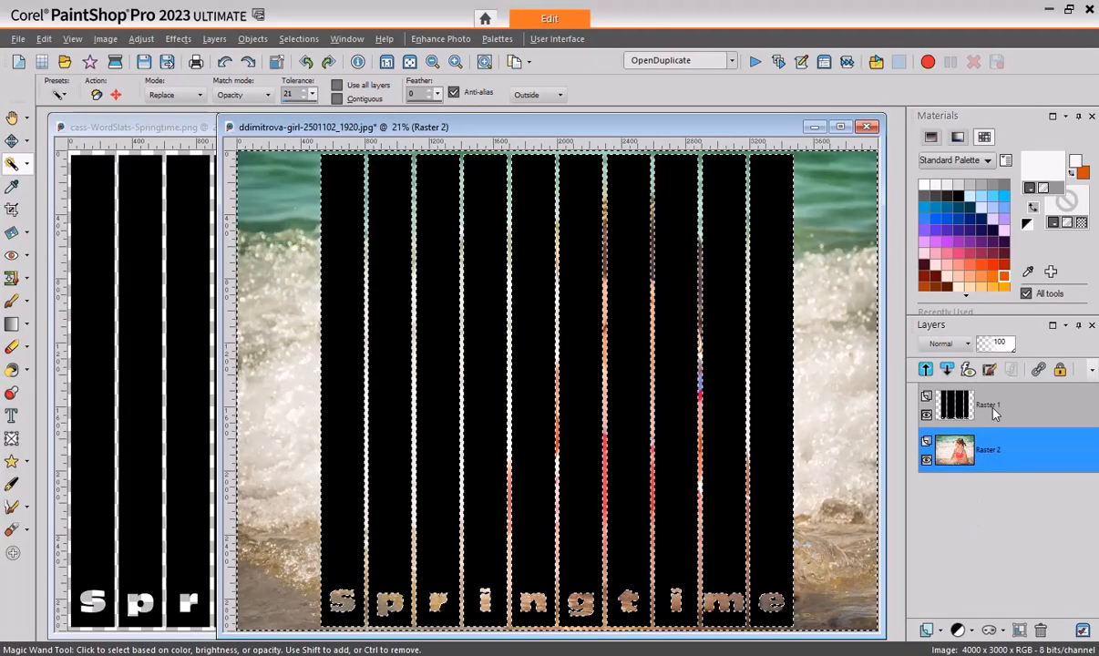
# - Delete the pasted slats template layer, Raster 1, from the photo
pyautogui.click(999, 407)
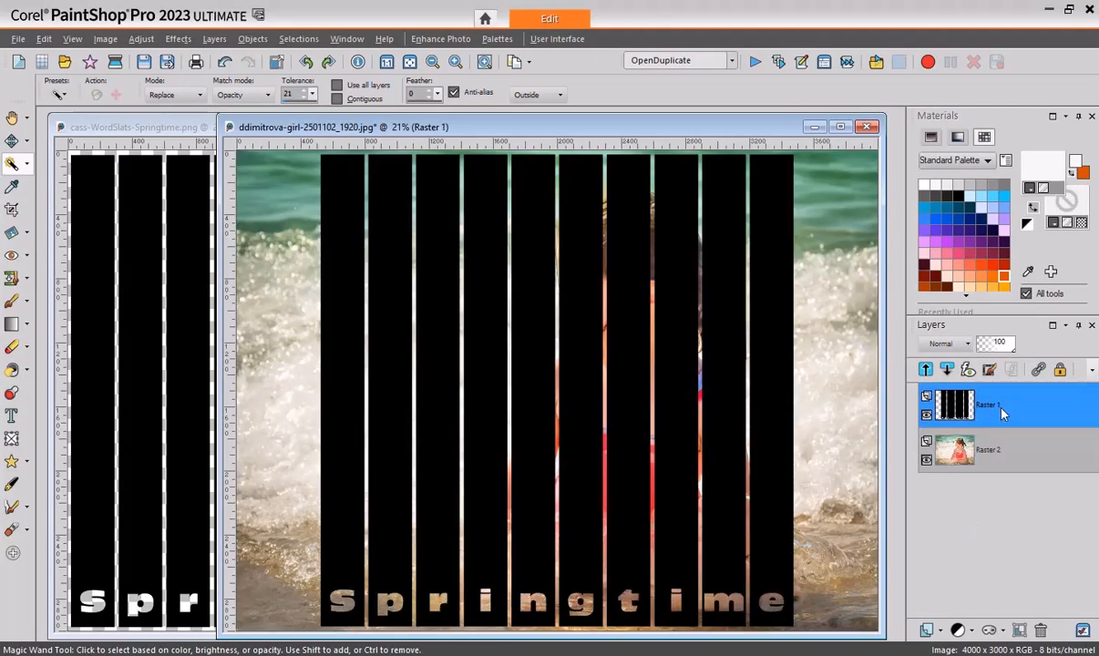
pyautogui.click(1041, 635)
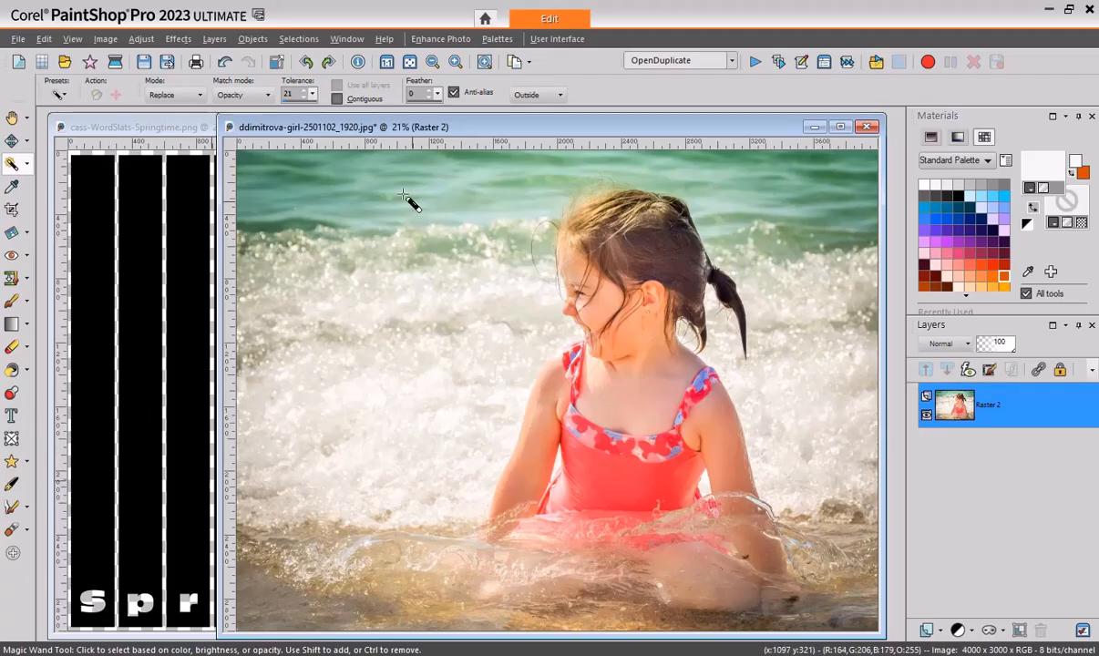
# - Try masking the photo with a new mask layer made from cass-WordSlats-Springtime.png using source opacity, and undo it
pyautogui.click(214, 39)
pyautogui.moveTo(246, 130)
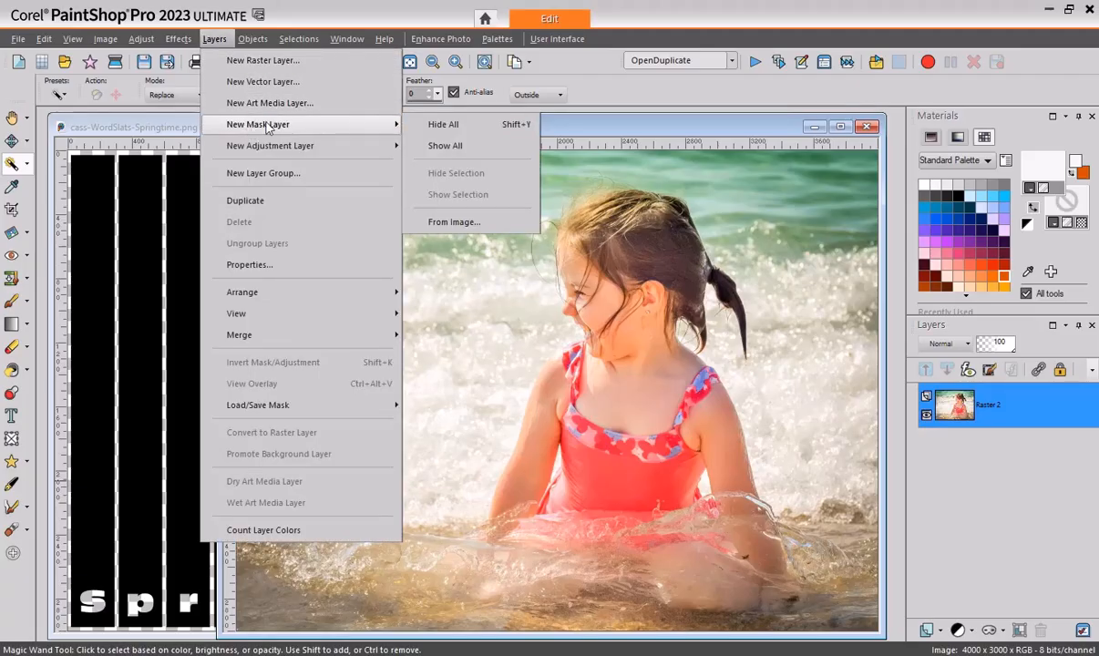
pyautogui.click(457, 222)
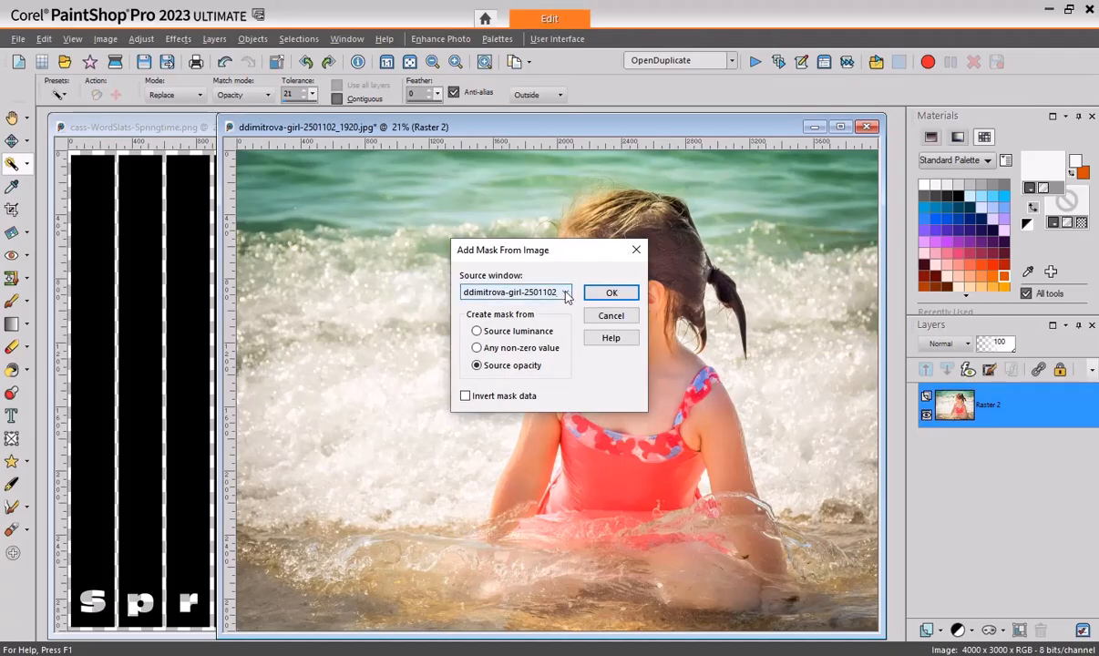
pyautogui.click(533, 291)
pyautogui.click(534, 308)
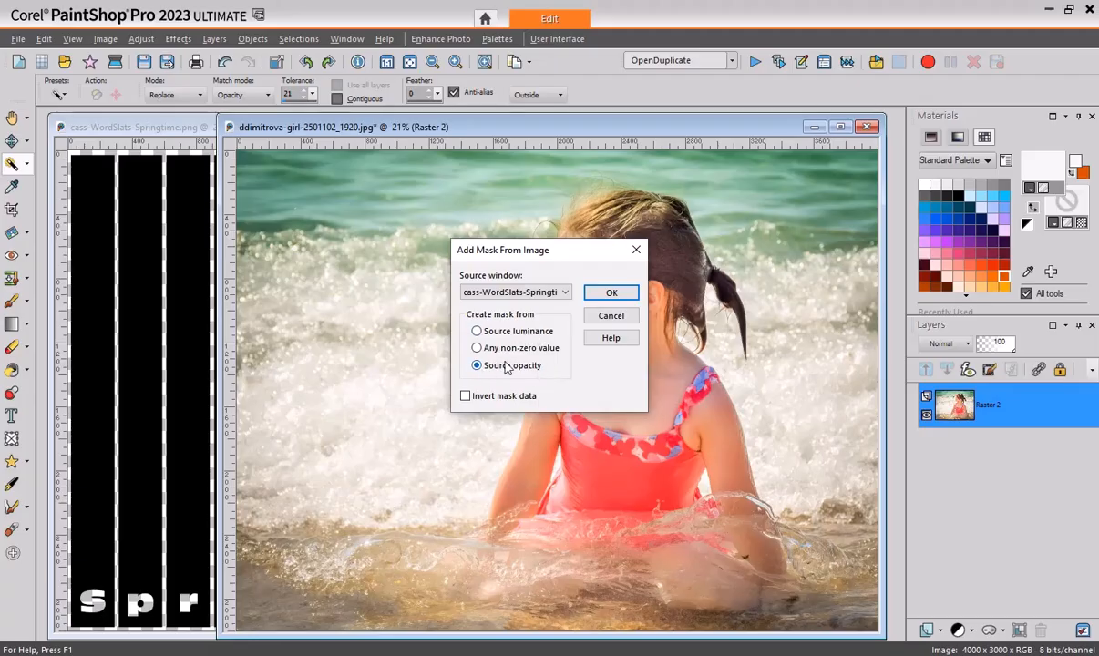
pyautogui.click(611, 293)
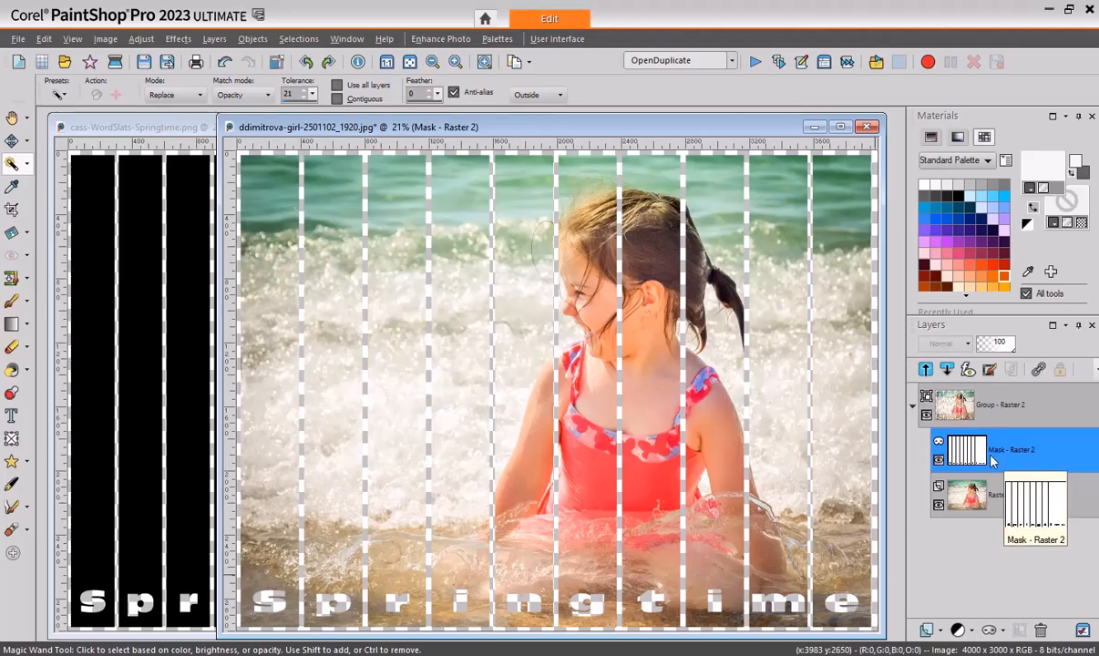
pyautogui.hotkey('ctrl', 'z')
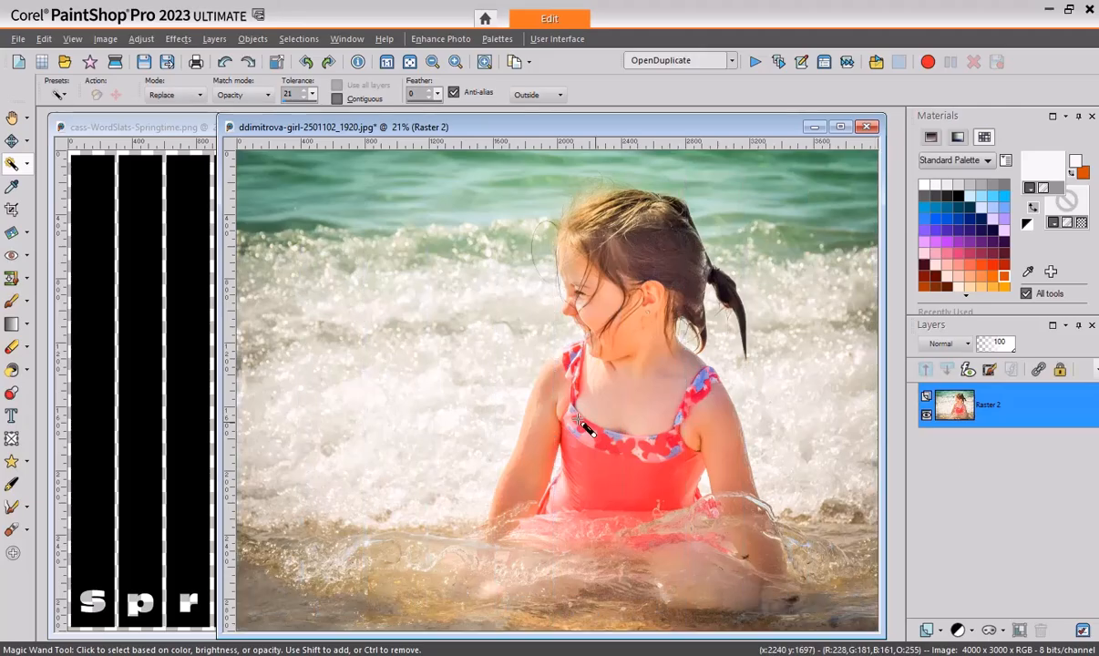
# - Flatten the cass-WordSlats-Springtime.png template by merging all its layers
pyautogui.click(182, 128)
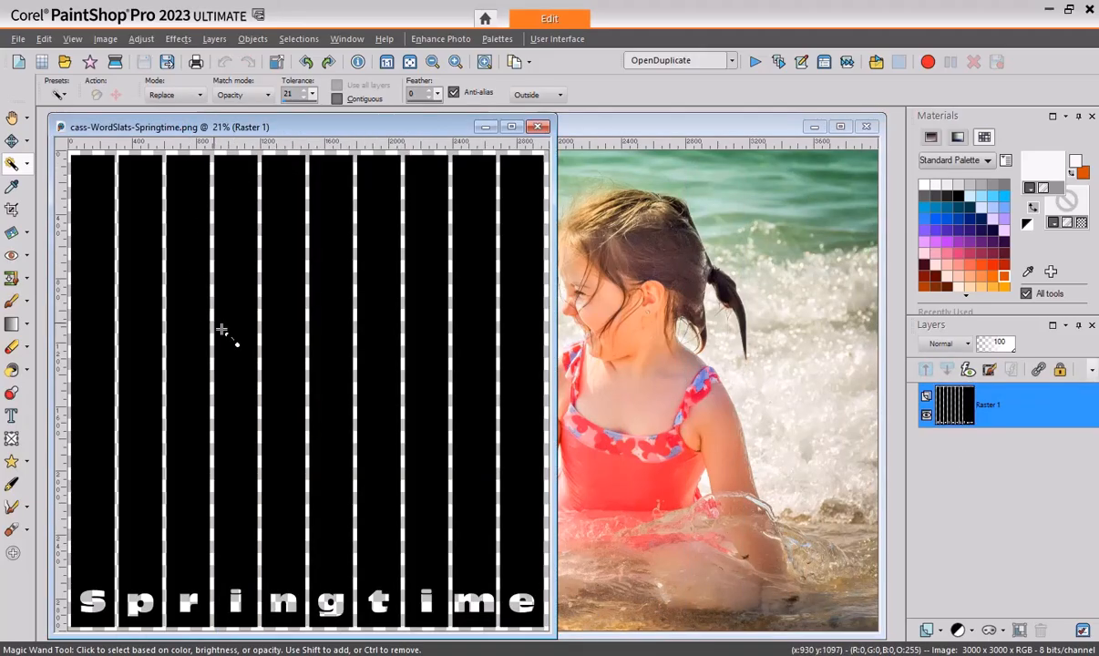
pyautogui.rightClick(994, 416)
pyautogui.moveTo(911, 374)
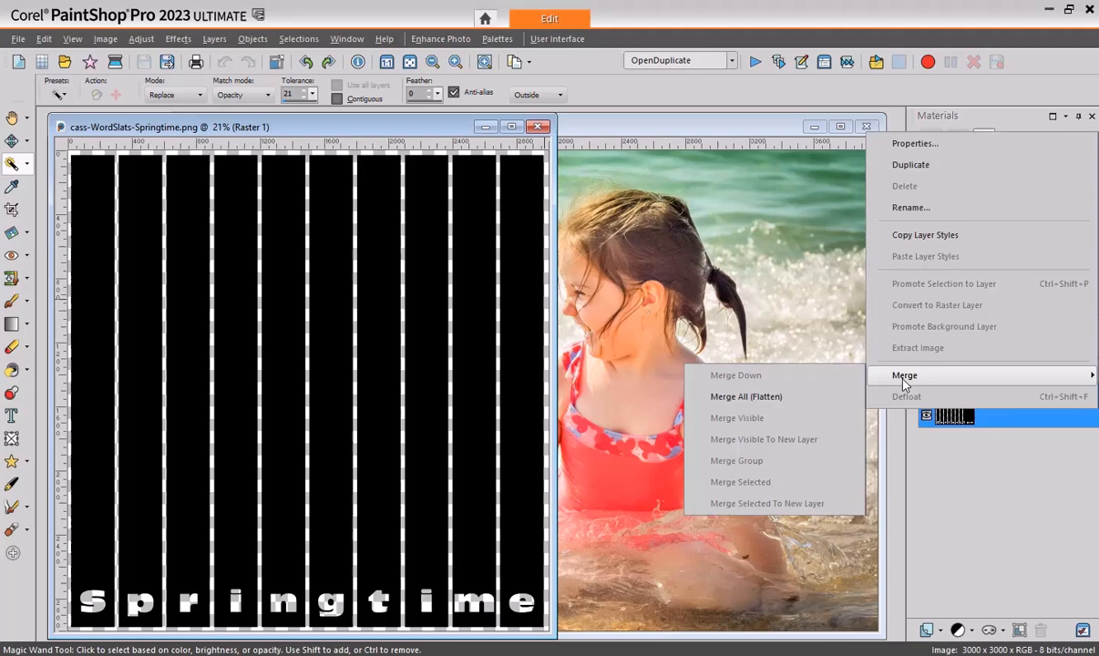
pyautogui.click(785, 398)
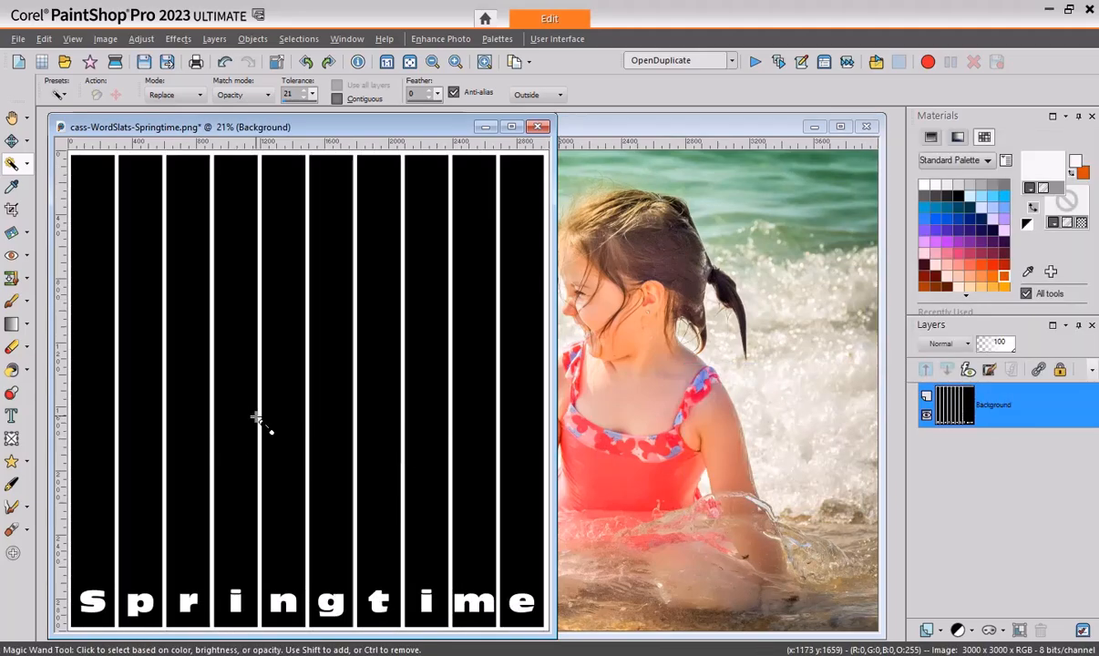
# - Try masking the photo from the flattened slats template using source luminance with inverted mask data, and undo the mask
pyautogui.click(651, 129)
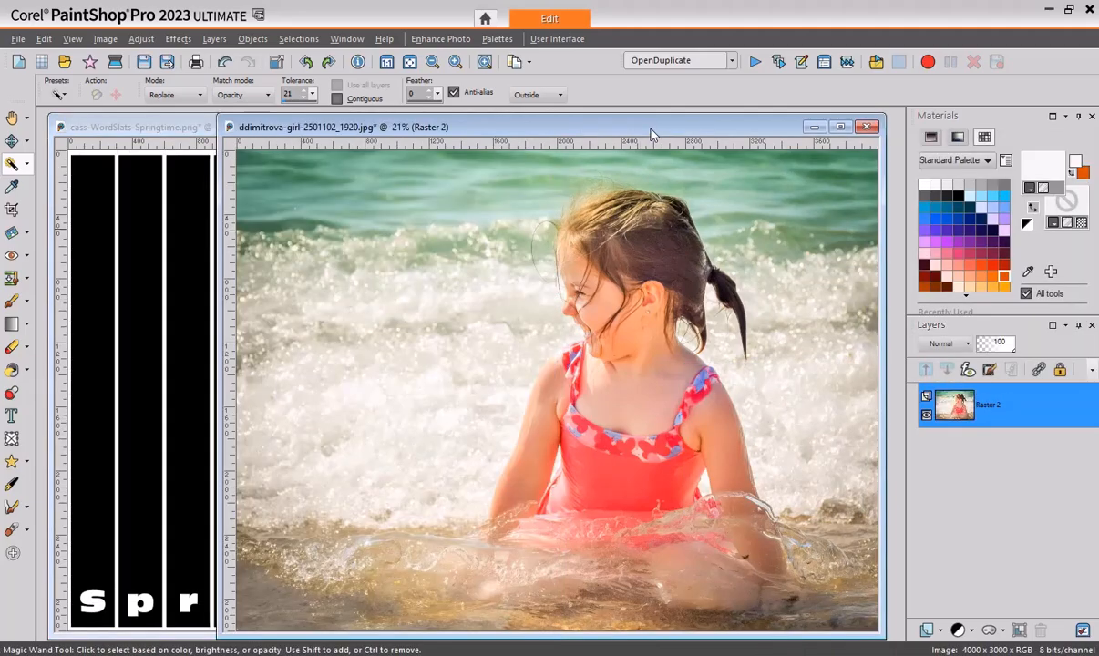
pyautogui.click(212, 40)
pyautogui.moveTo(224, 124)
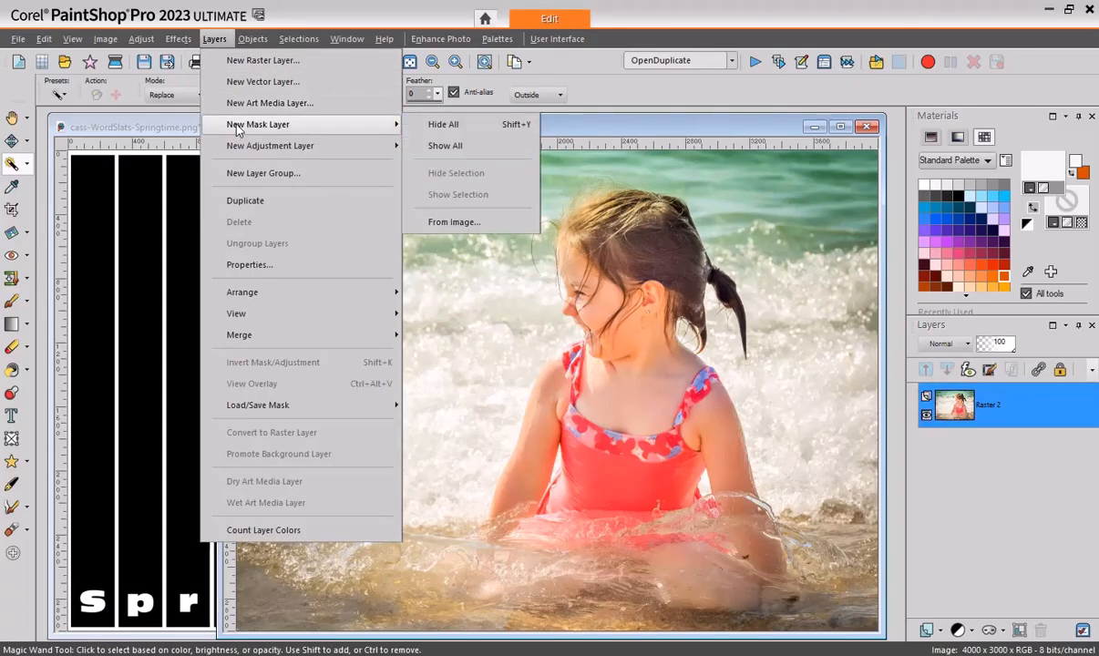
pyautogui.click(453, 223)
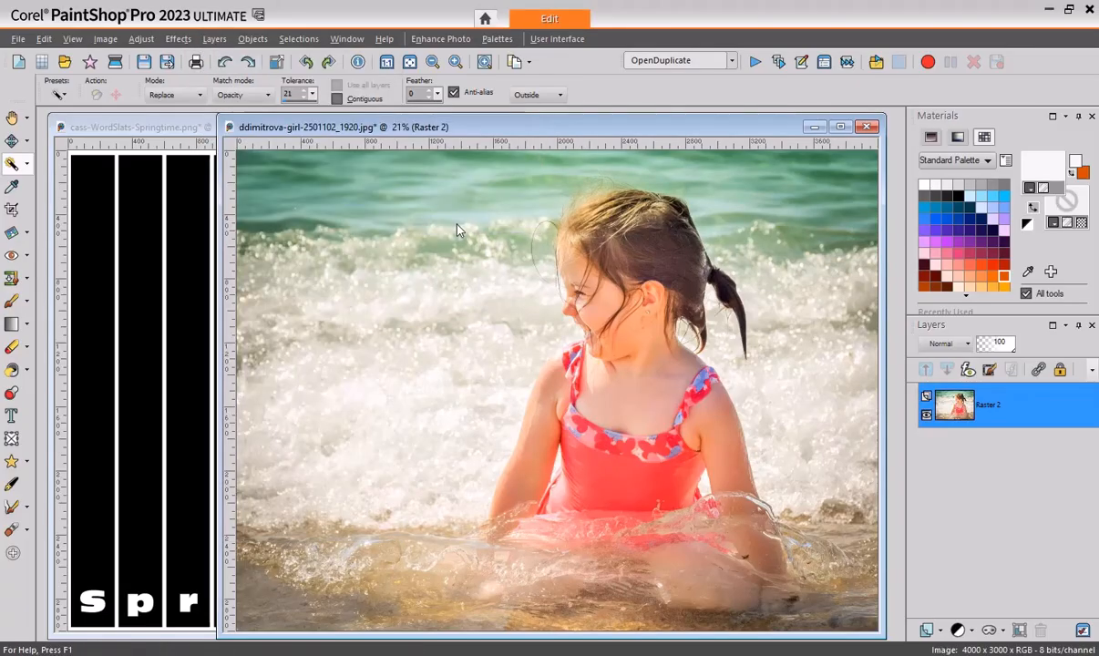
pyautogui.click(512, 292)
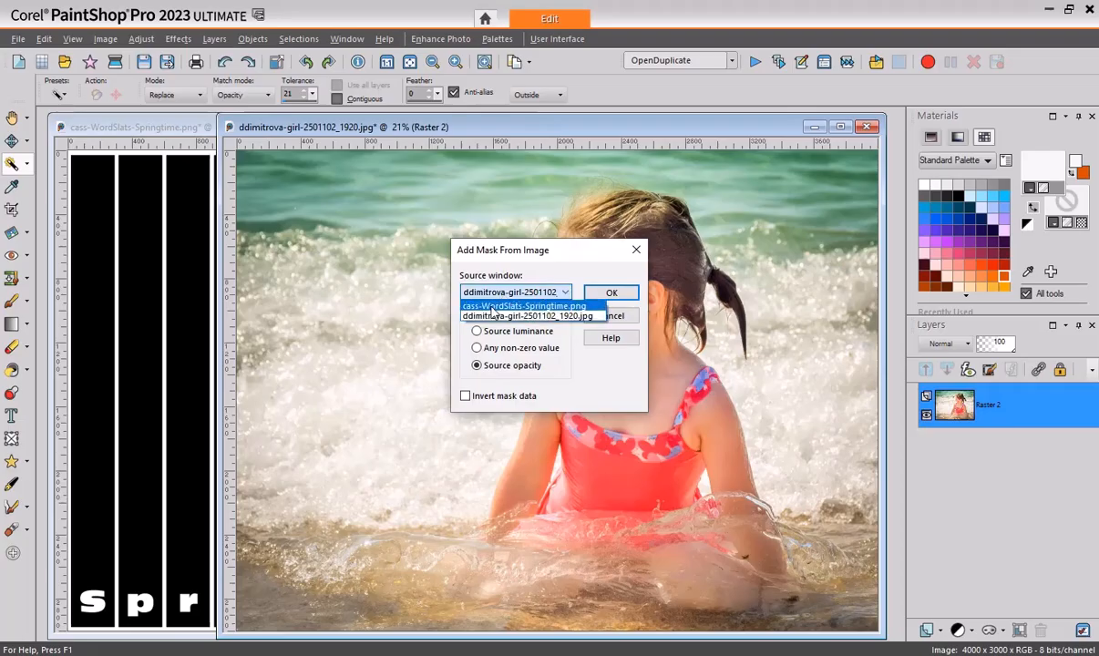
pyautogui.click(506, 317)
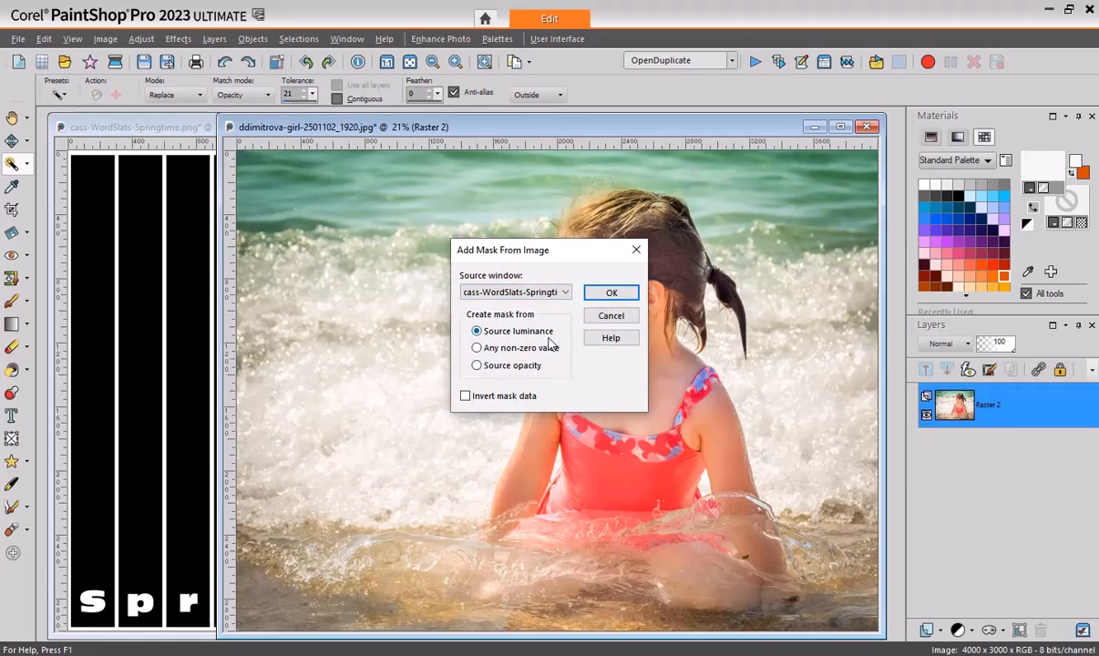
pyautogui.click(465, 398)
pyautogui.click(612, 293)
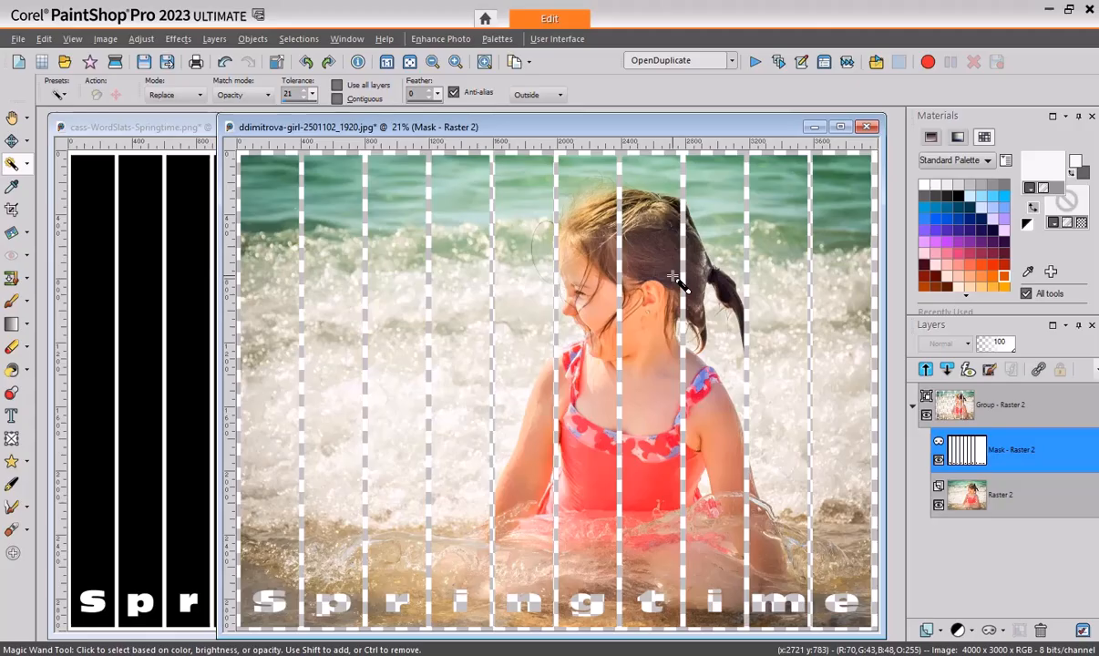
pyautogui.hotkey('ctrl', 'z')
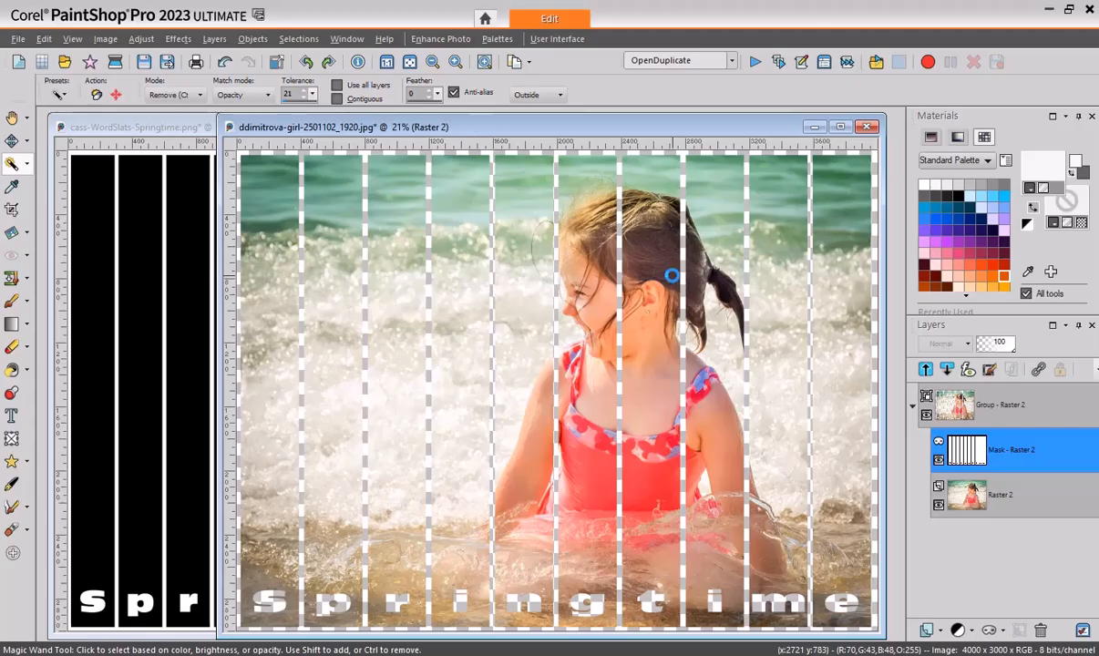
# - Paint over all the white Springtime letters on the flattened template in black with the Paint Brush
pyautogui.click(208, 128)
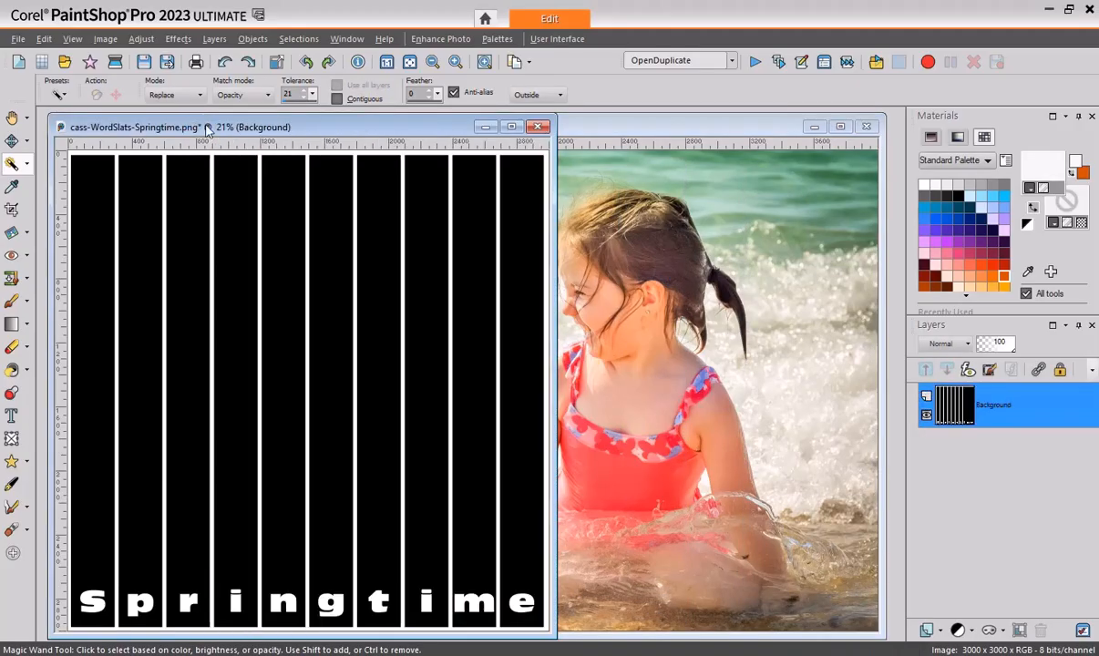
pyautogui.moveTo(246, 128); pyautogui.dragTo(276, 129)
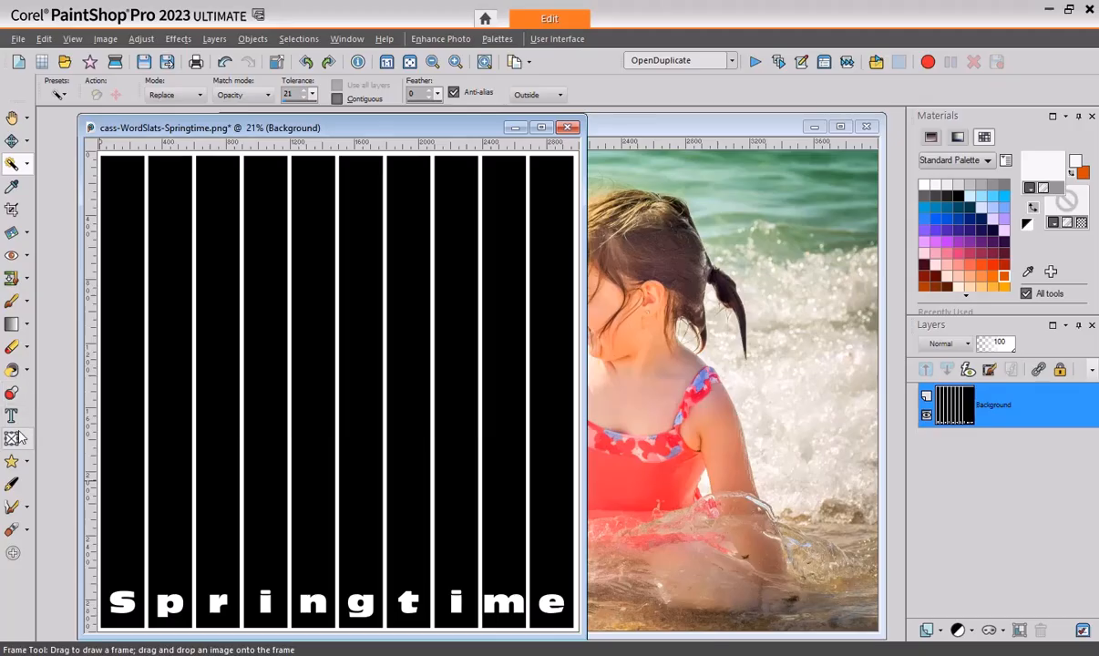
pyautogui.click(12, 301)
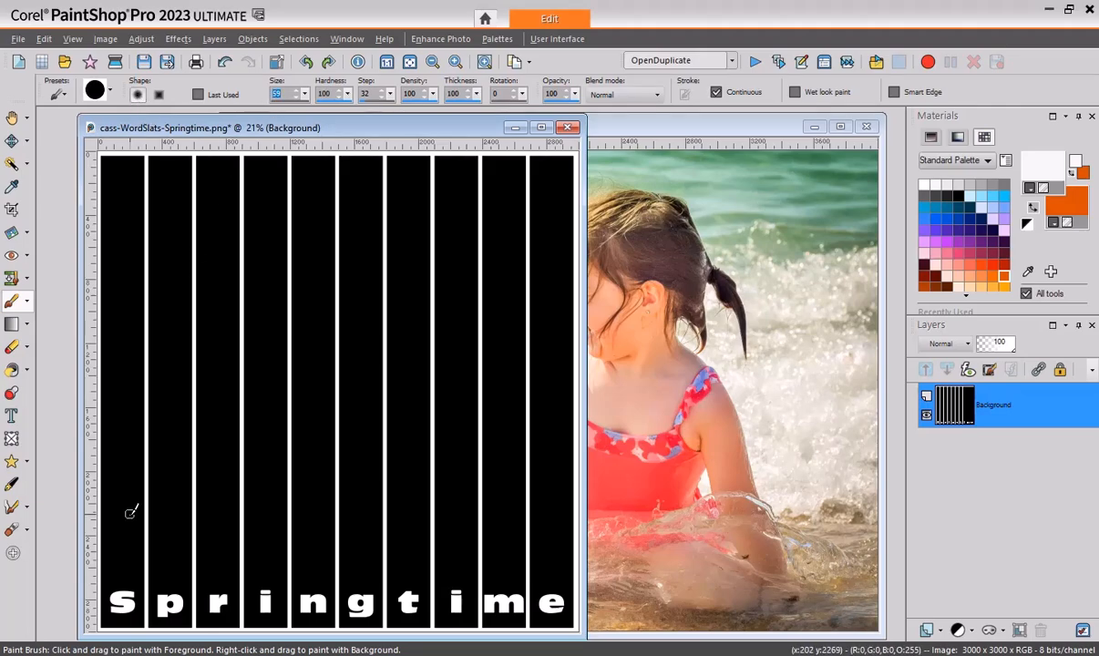
pyautogui.click(959, 193)
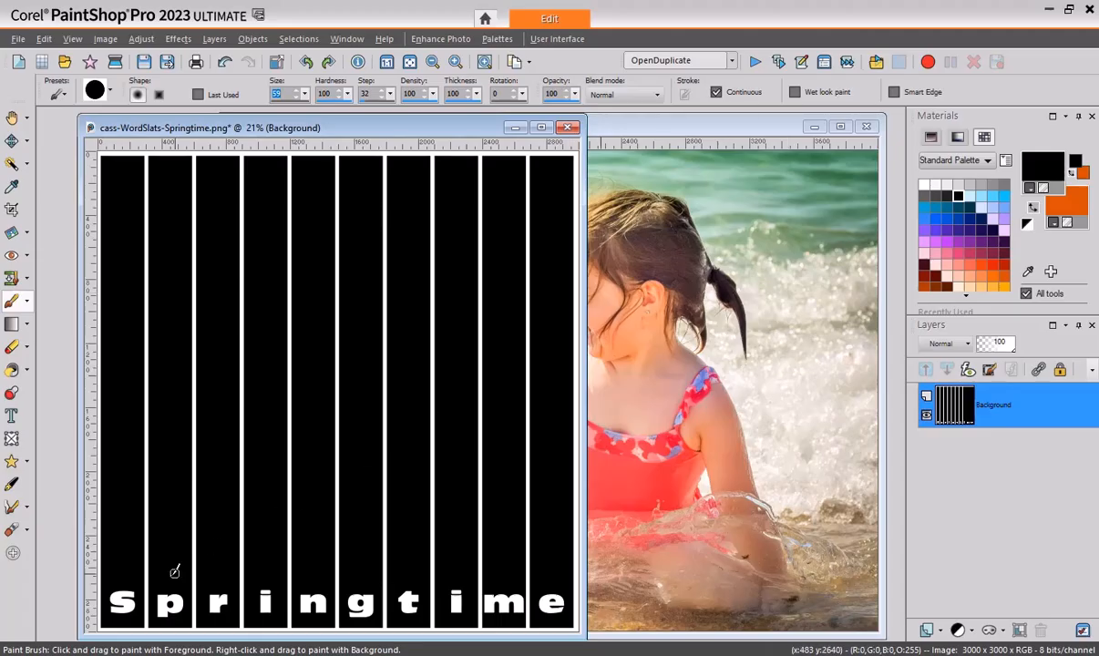
pyautogui.moveTo(125, 599); pyautogui.dragTo(115, 601)
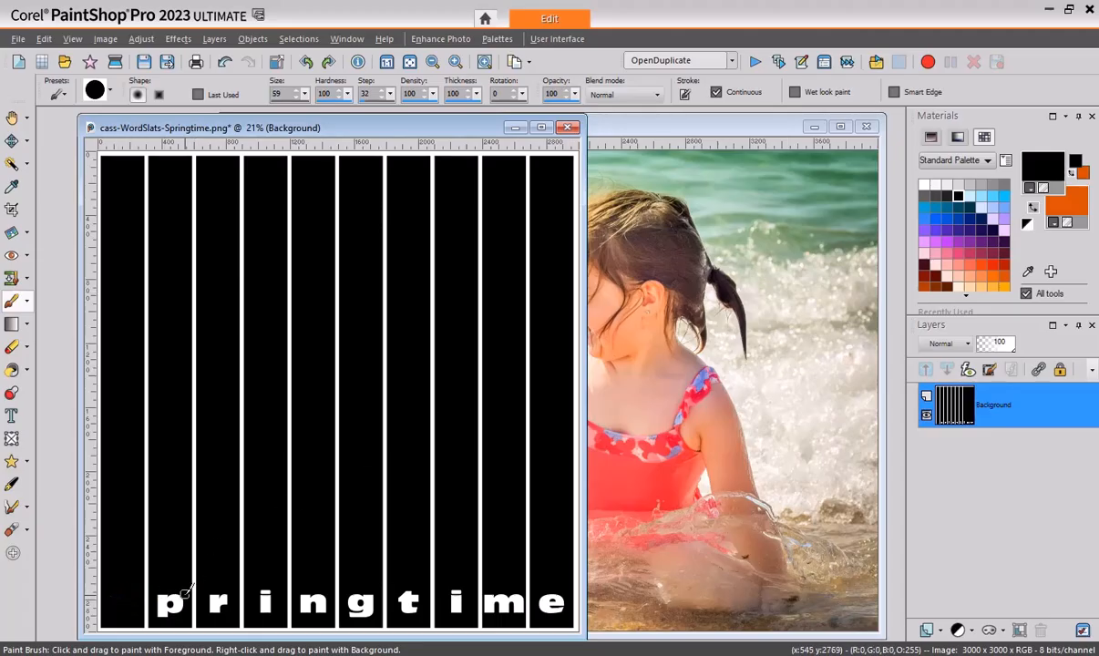
pyautogui.moveTo(185, 592)
pyautogui.mouseDown()
pyautogui.moveTo(160, 614)
pyautogui.moveTo(160, 588)
pyautogui.moveTo(169, 611)
pyautogui.moveTo(174, 596)
pyautogui.moveTo(180, 608)
pyautogui.moveTo(211, 609)
pyautogui.moveTo(211, 586)
pyautogui.moveTo(222, 613)
pyautogui.moveTo(225, 597)
pyautogui.moveTo(258, 591)
pyautogui.moveTo(234, 593)
pyautogui.moveTo(259, 592)
pyautogui.moveTo(271, 612)
pyautogui.moveTo(267, 590)
pyautogui.moveTo(265, 609)
pyautogui.moveTo(314, 588)
pyautogui.mouseUp()
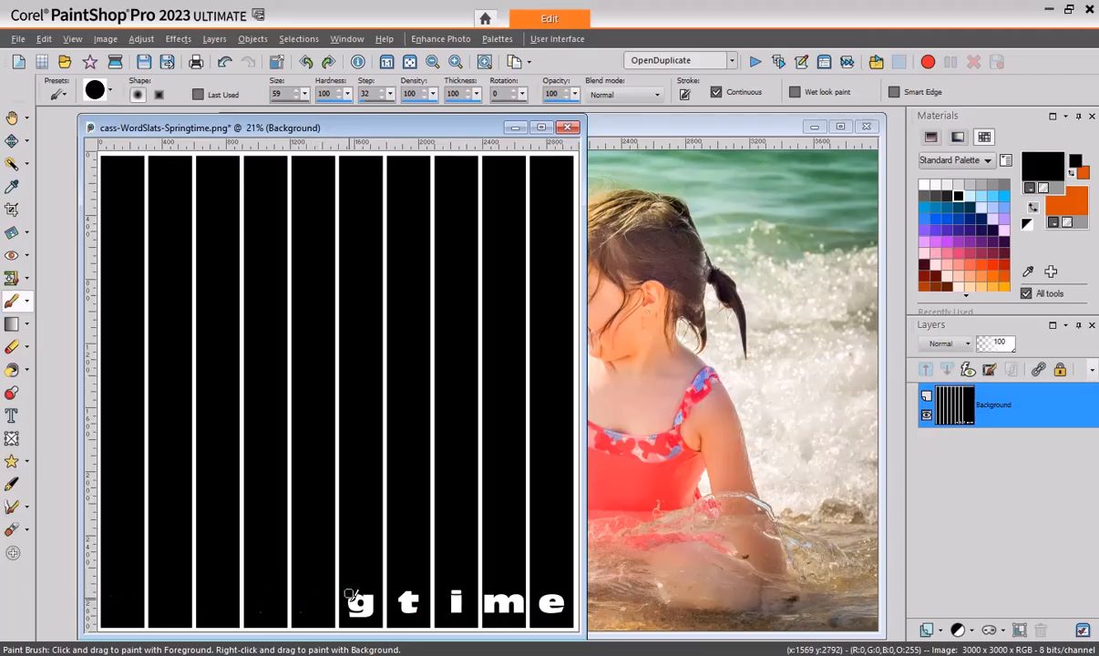
pyautogui.moveTo(363, 605)
pyautogui.mouseDown()
pyautogui.moveTo(408, 593)
pyautogui.moveTo(410, 610)
pyautogui.moveTo(413, 591)
pyautogui.moveTo(459, 596)
pyautogui.mouseUp()
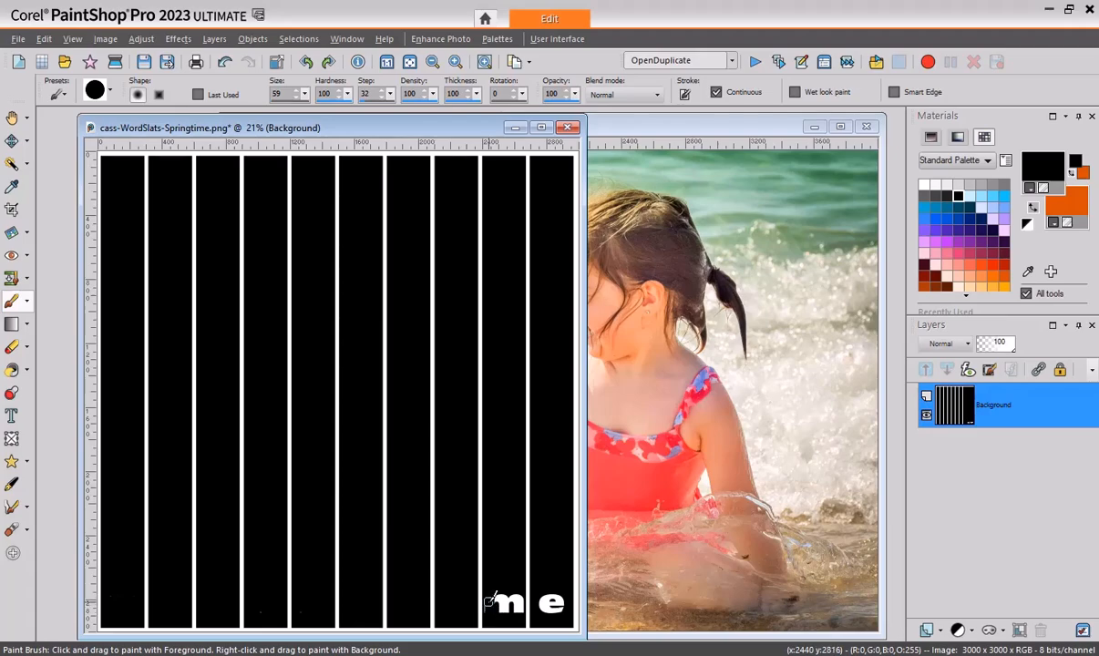
pyautogui.moveTo(490, 616)
pyautogui.mouseDown()
pyautogui.moveTo(497, 589)
pyautogui.moveTo(495, 615)
pyautogui.moveTo(510, 595)
pyautogui.moveTo(520, 609)
pyautogui.moveTo(518, 594)
pyautogui.moveTo(503, 602)
pyautogui.moveTo(548, 608)
pyautogui.mouseUp()
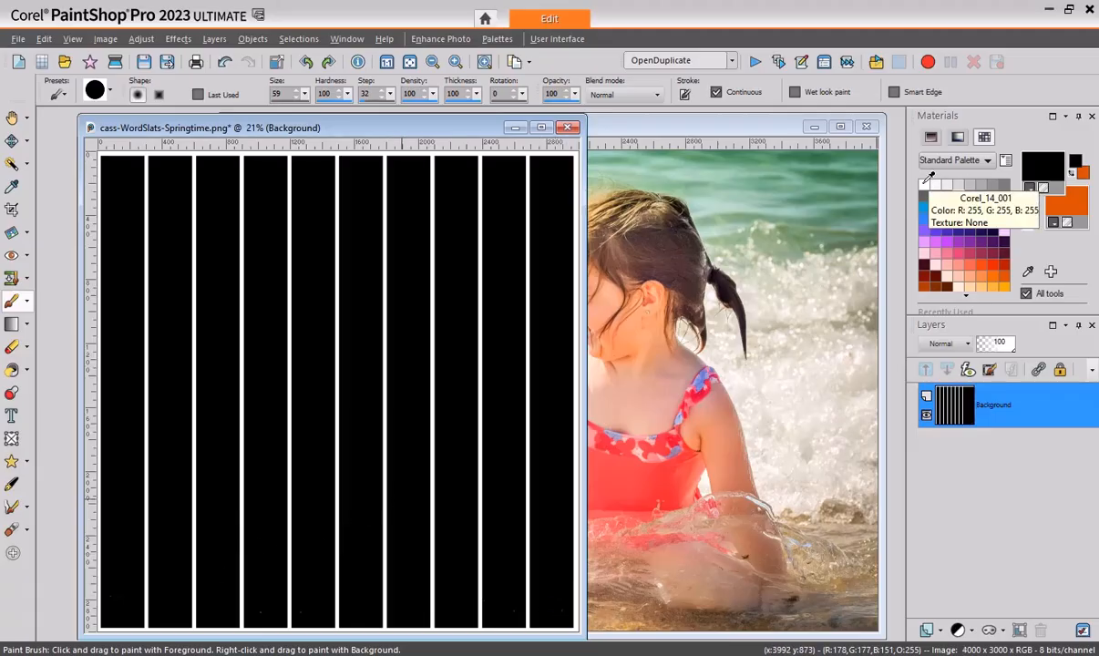
# - Add the text BIRTHDAY over the blank slats in Segoe UI, size 300 pixels, with white fill and no stroke
pyautogui.rightClick(931, 184)
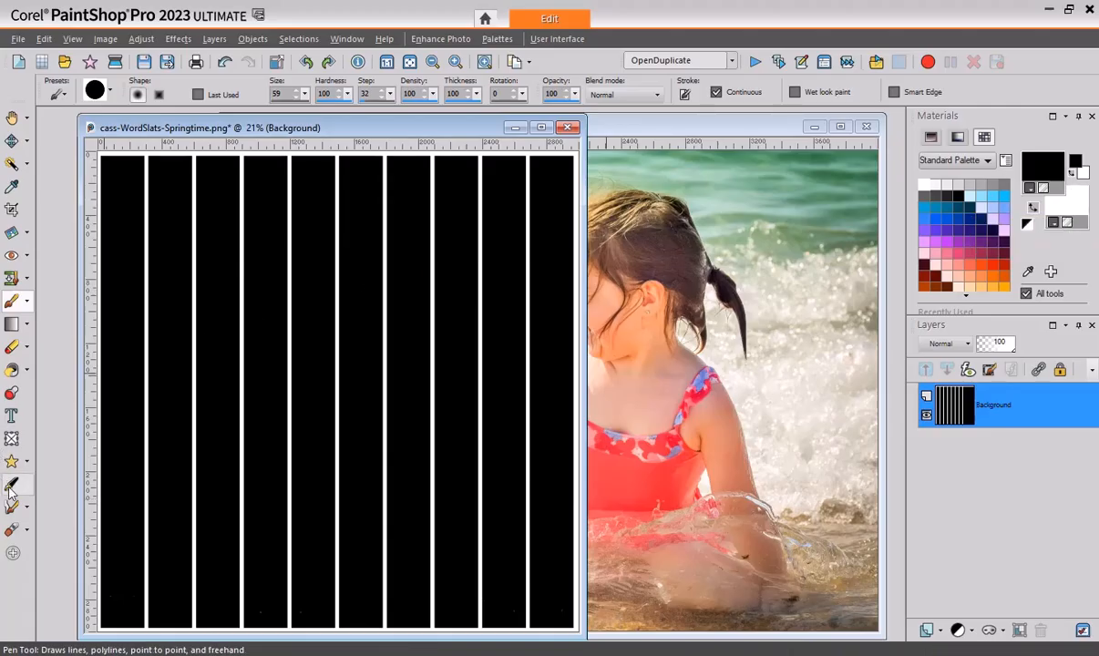
pyautogui.click(11, 416)
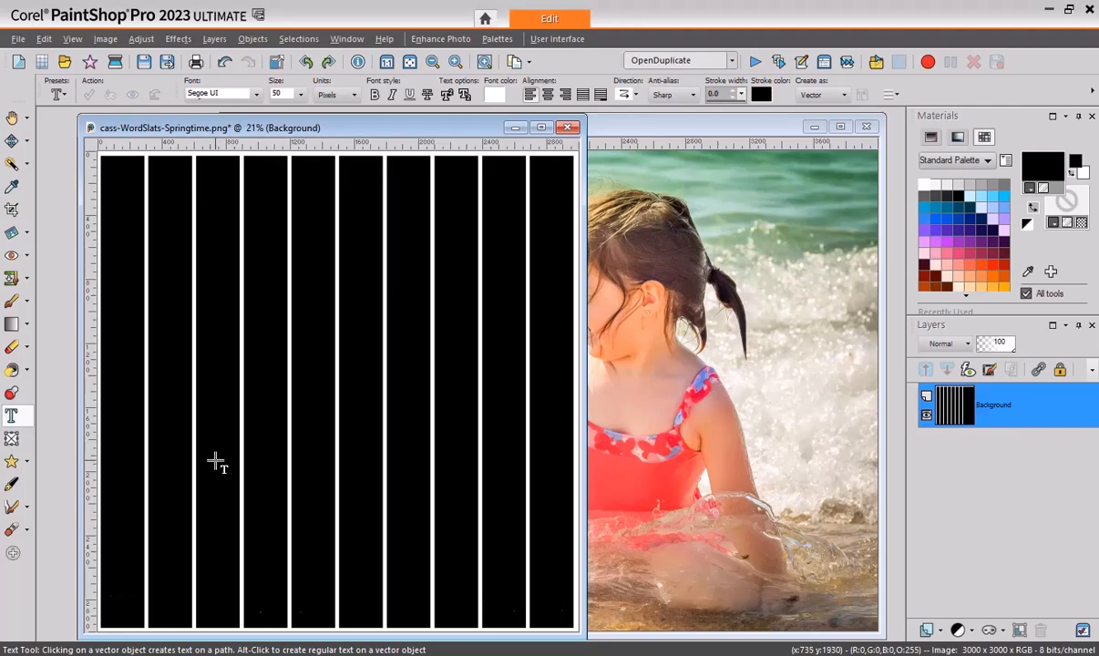
pyautogui.click(166, 538)
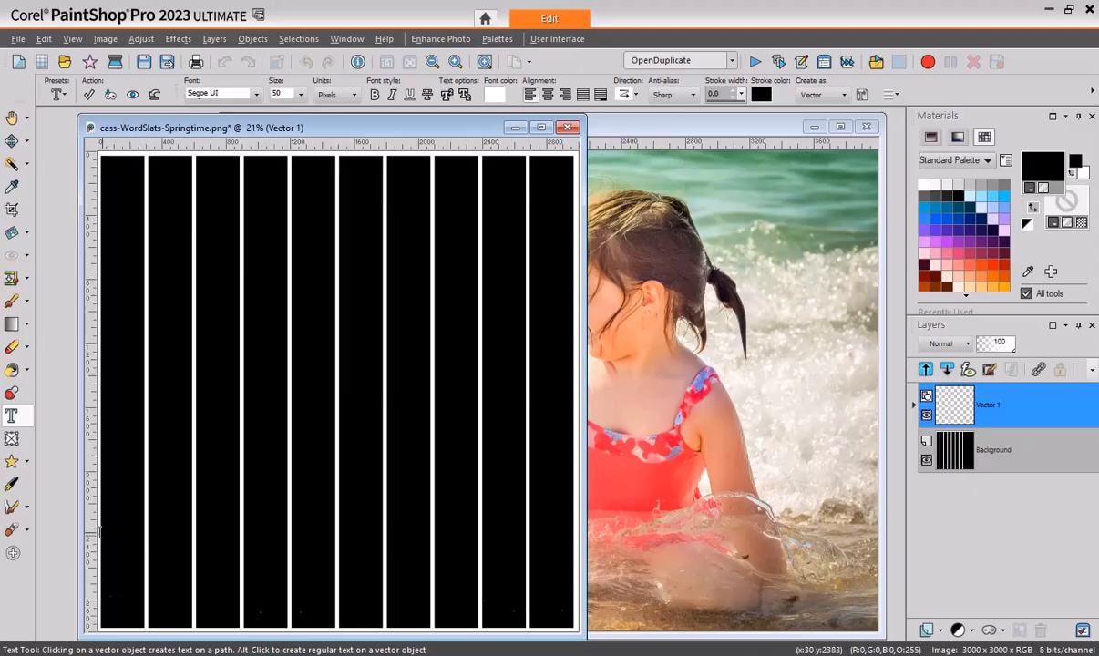
pyautogui.hotkey('ctrl', 'a')
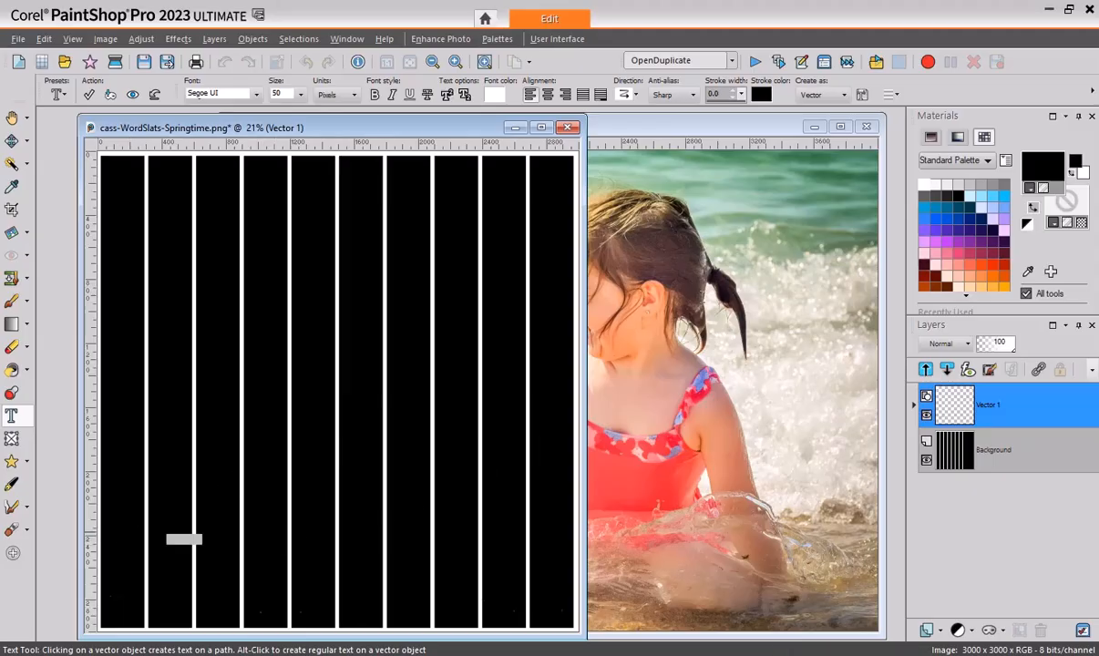
pyautogui.click(1080, 222)
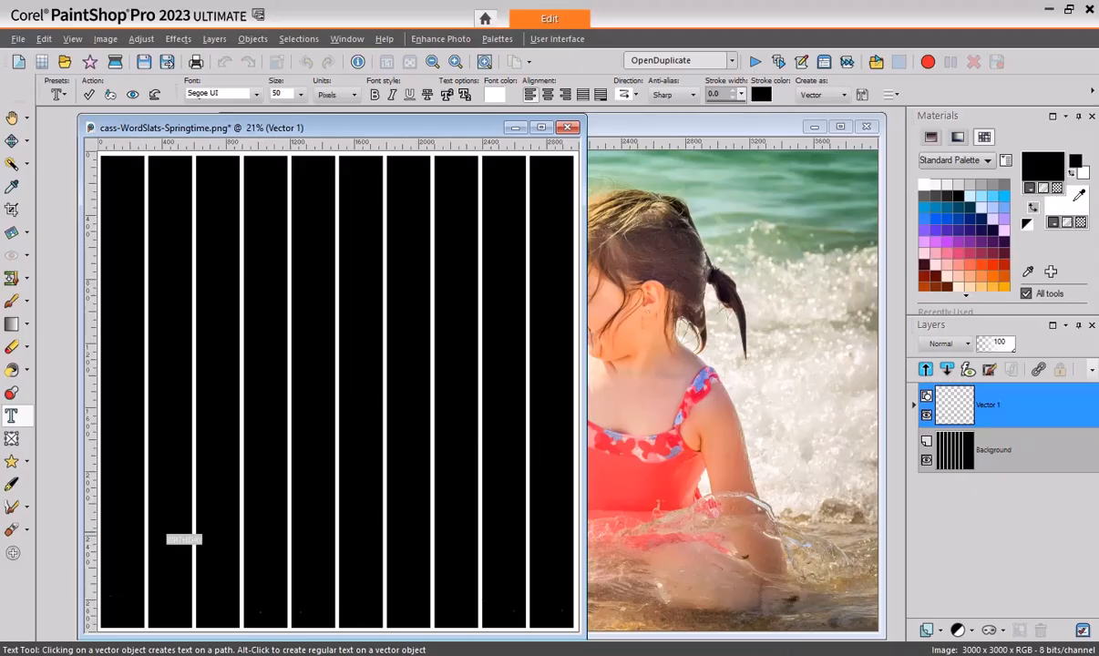
pyautogui.click(1035, 200)
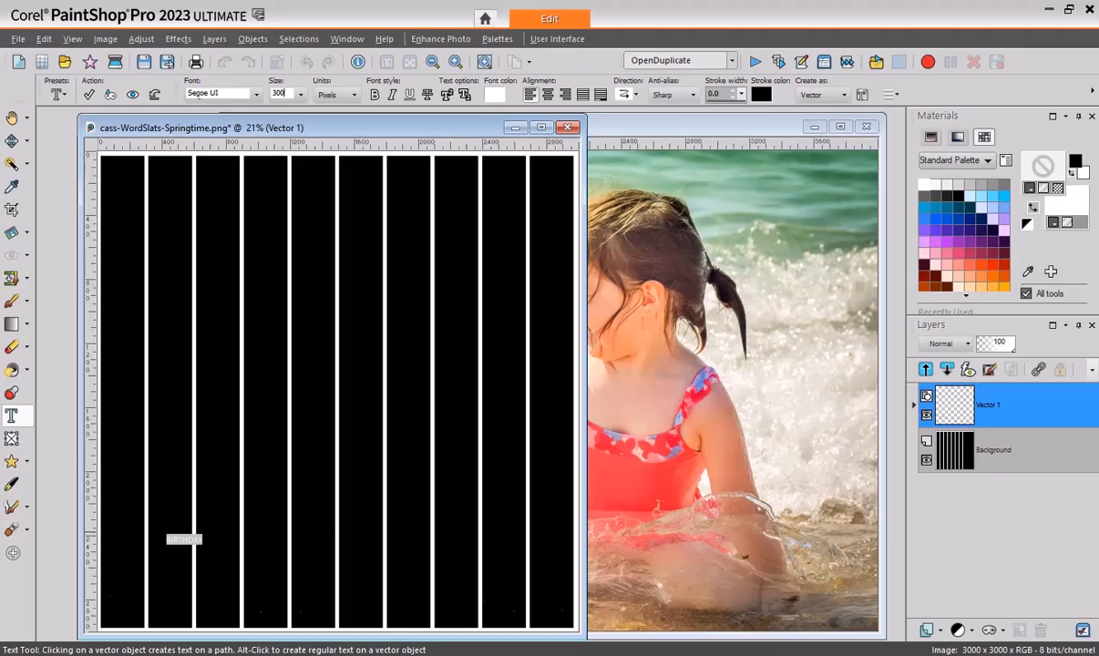
pyautogui.press('Return')
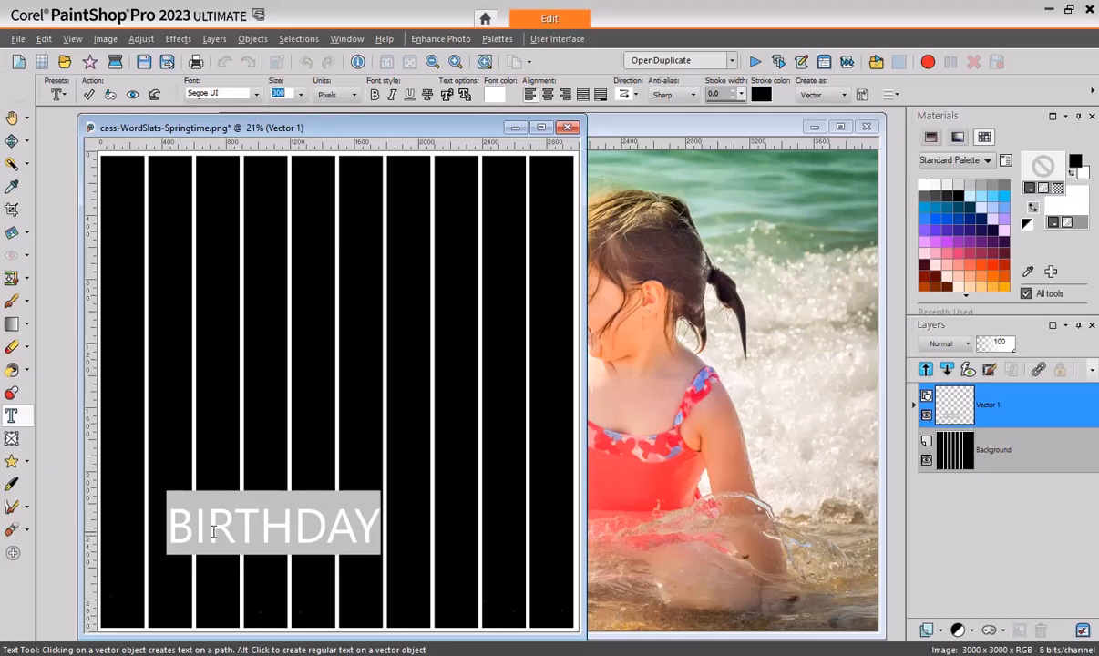
# - Delete every letter after the B in the BIRTHDAY text and move the B to the bottom of the first slat
pyautogui.click(252, 524)
pyautogui.click(193, 524)
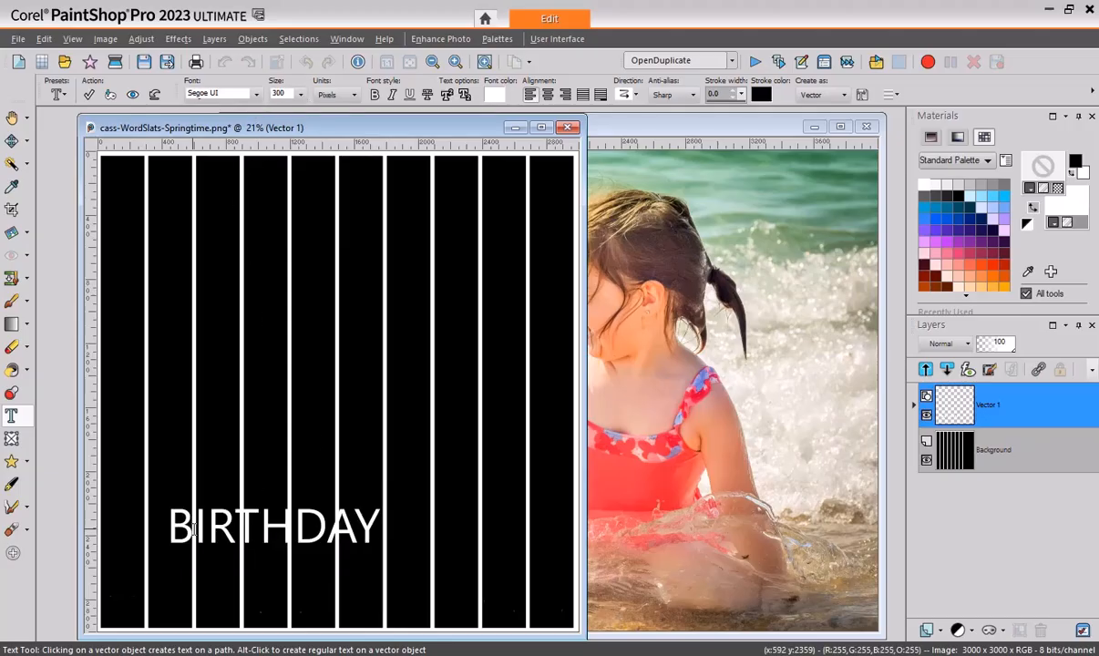
pyautogui.keyDown('shift'); pyautogui.click(363, 524); pyautogui.keyUp('shift')
pyautogui.press('Delete')
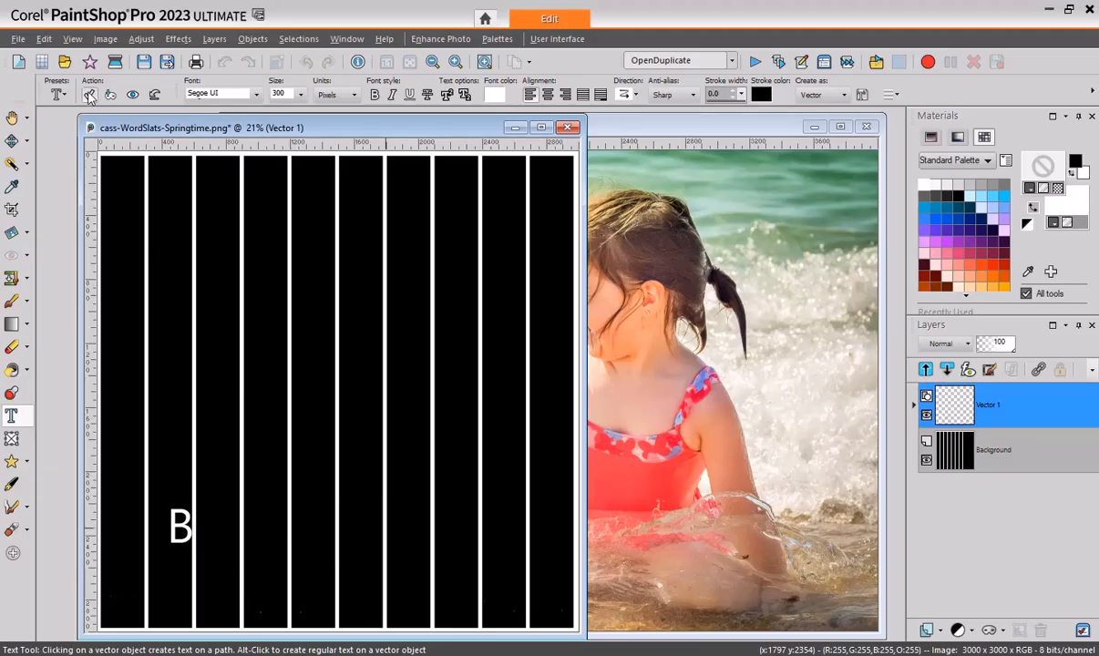
pyautogui.click(89, 94)
pyautogui.moveTo(179, 521); pyautogui.dragTo(121, 584)
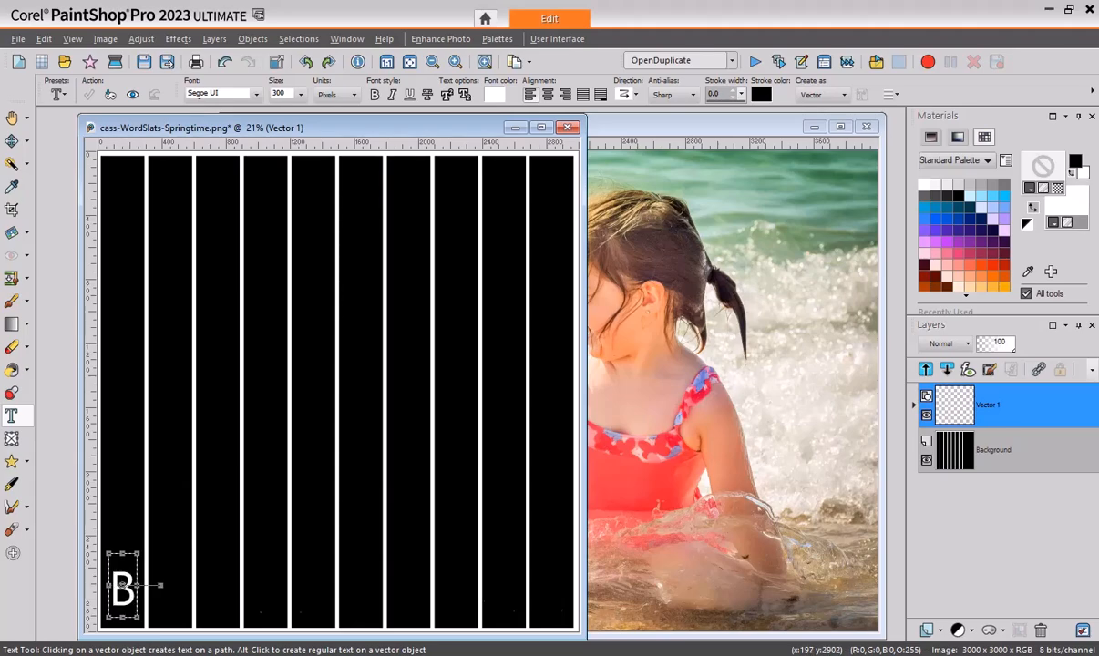
# - Add a separate capital letter I at the bottom of the second slat, in line with the B
pyautogui.click(167, 609)
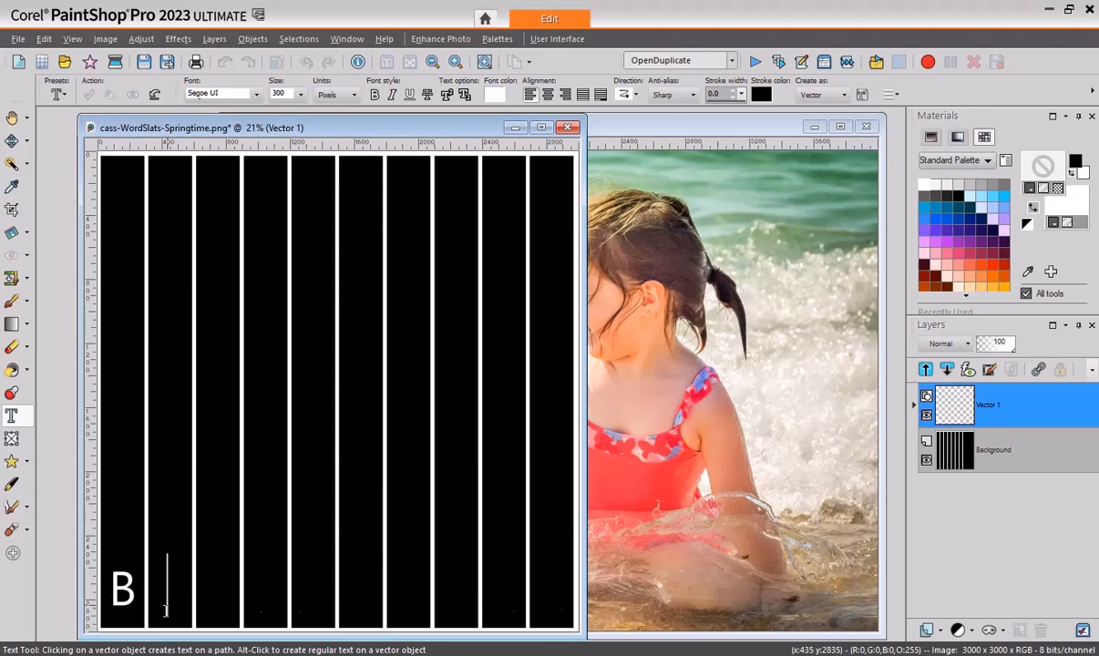
pyautogui.write('i')
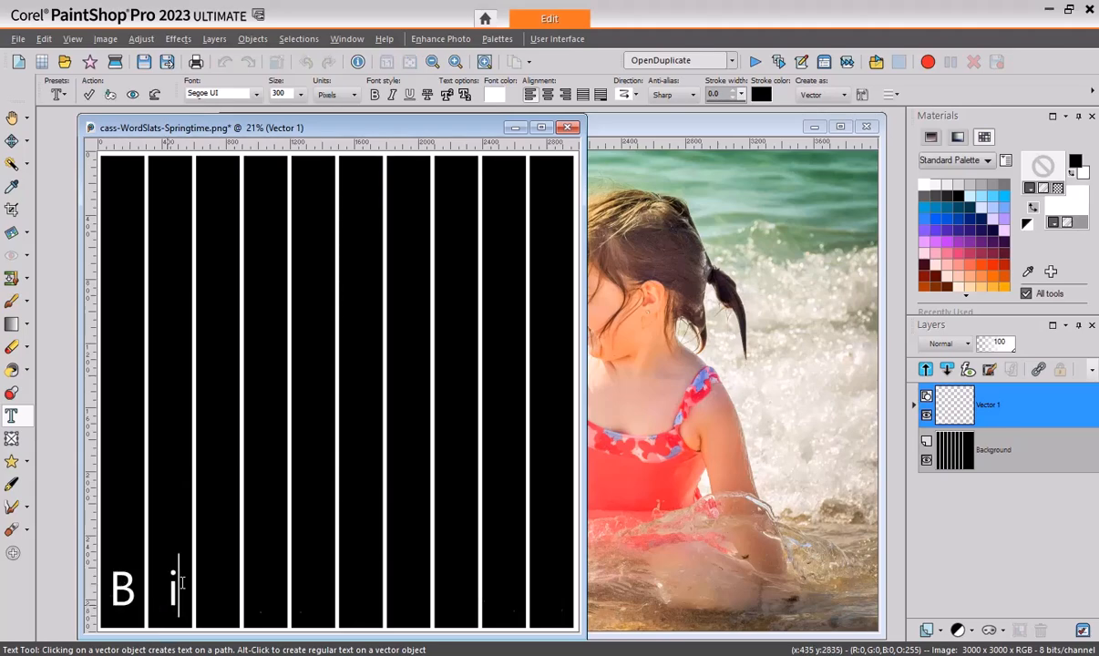
pyautogui.press('BackSpace')
pyautogui.write('I')
pyautogui.click(89, 94)
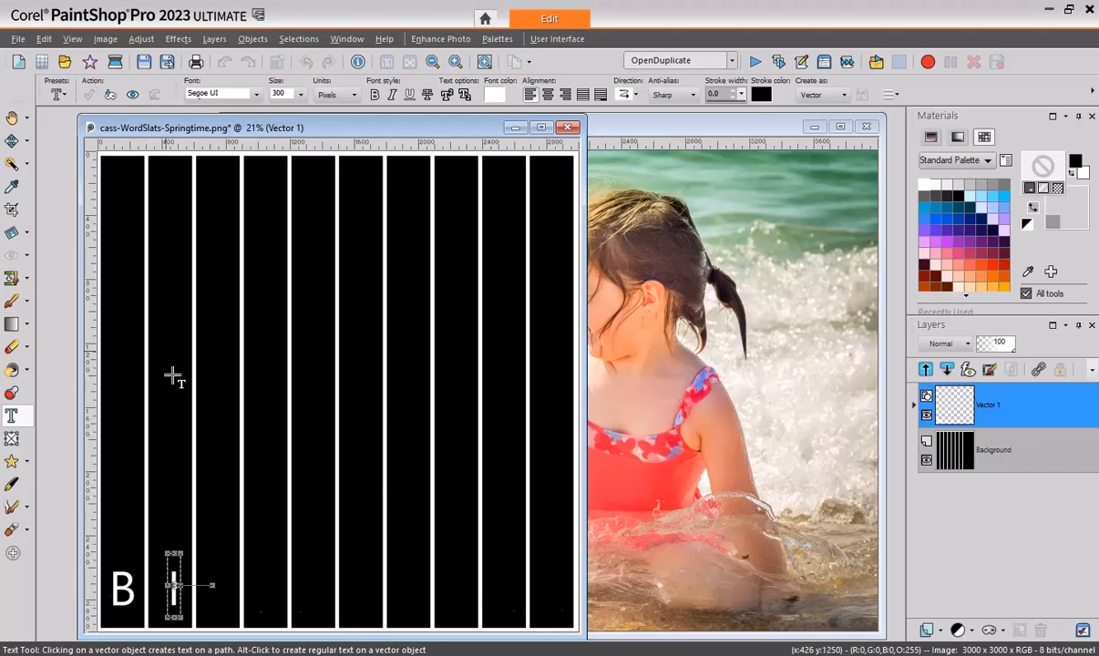
# - Add the separate letters R and T at the bottom of the third and fourth slats, centering each within its slat
pyautogui.click(218, 609)
pyautogui.write('R')
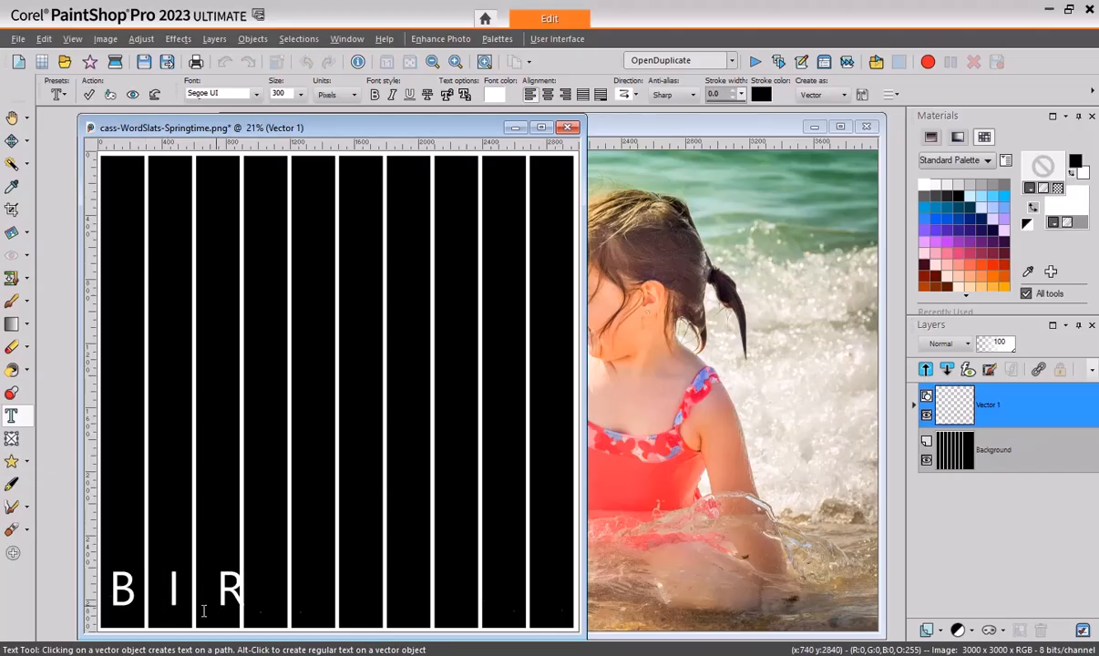
pyautogui.click(88, 94)
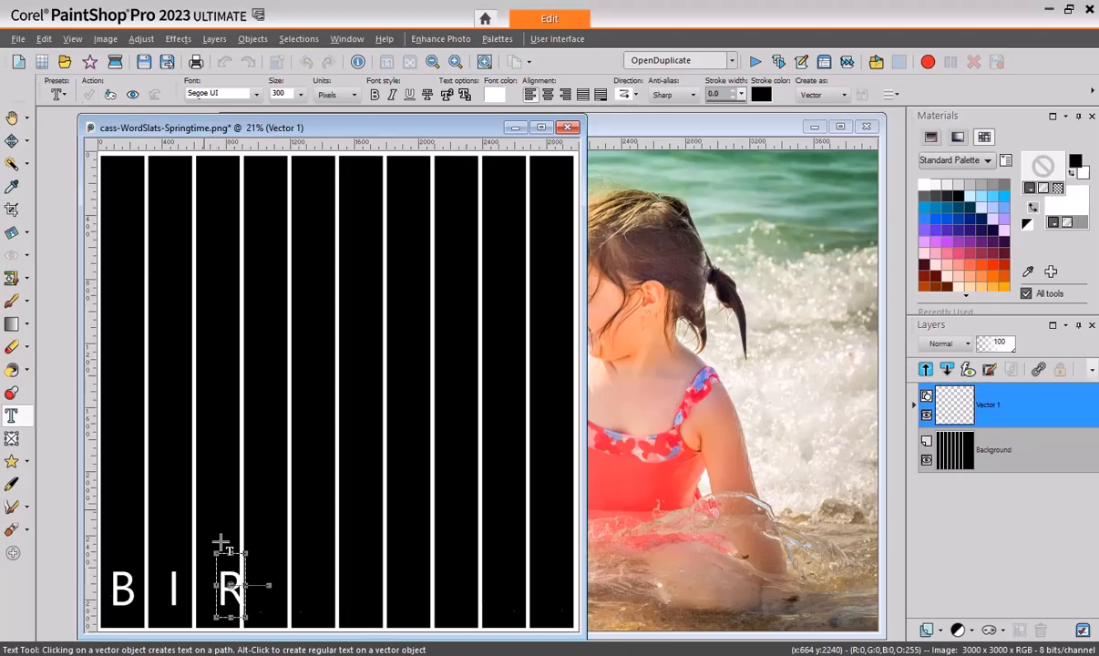
pyautogui.moveTo(231, 584); pyautogui.dragTo(228, 592)
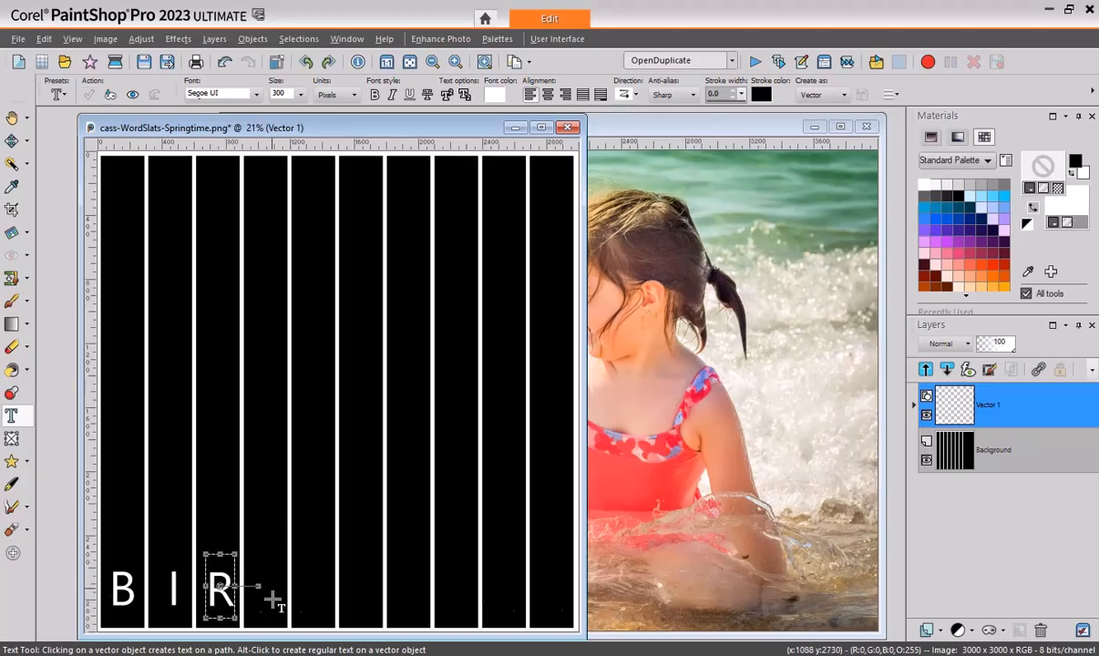
pyautogui.click(263, 605)
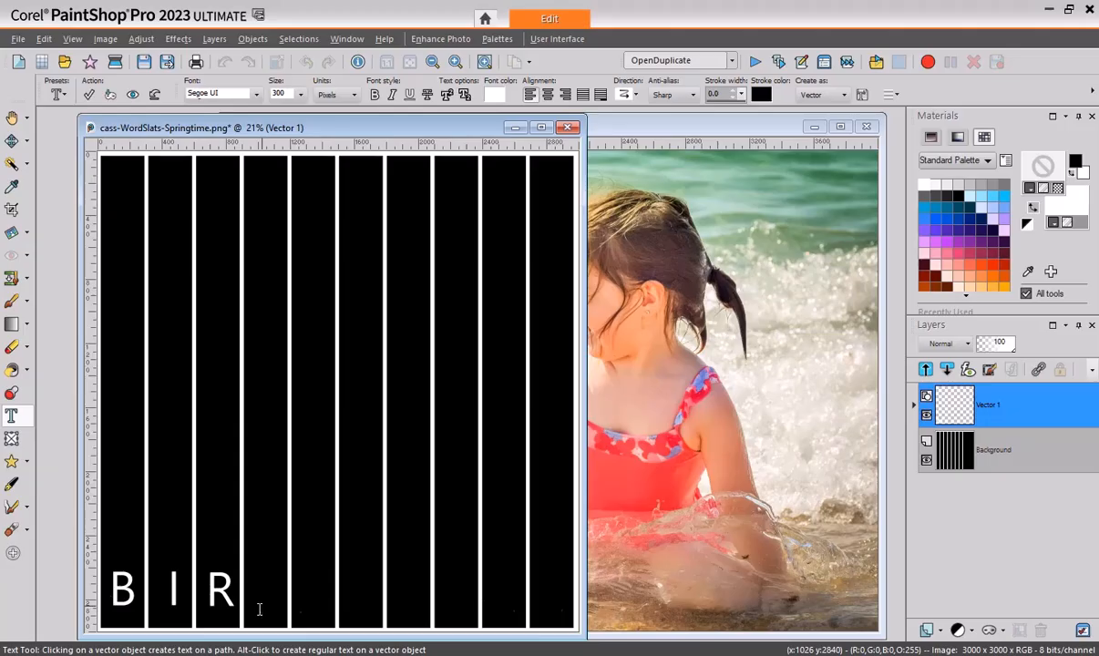
pyautogui.write('T')
pyautogui.click(89, 93)
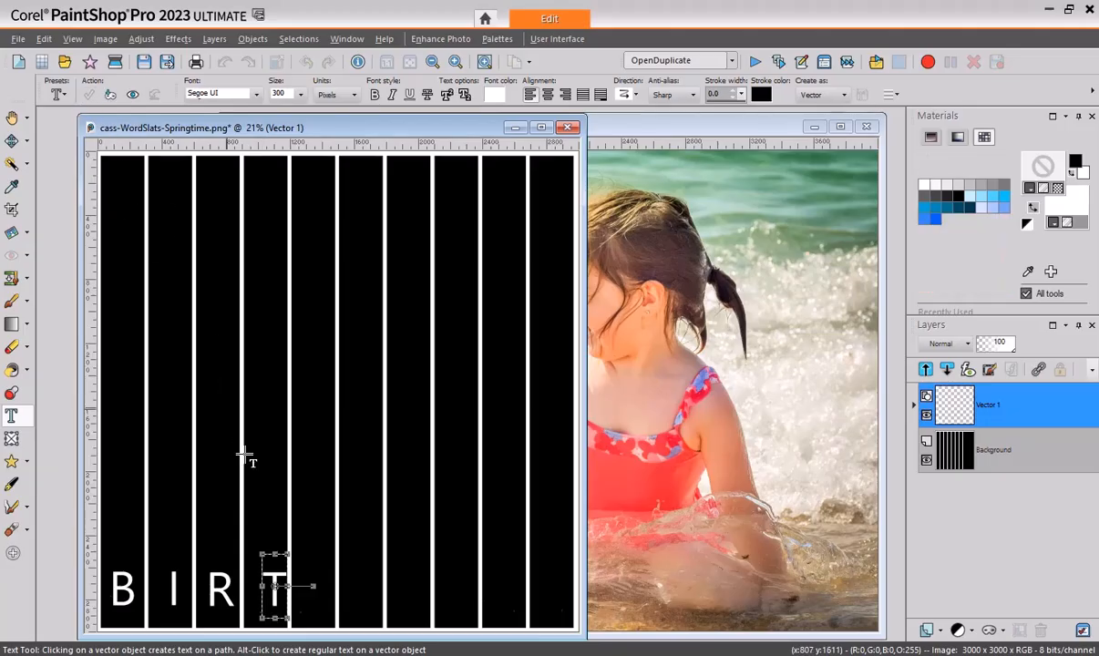
pyautogui.moveTo(275, 586); pyautogui.dragTo(265, 587)
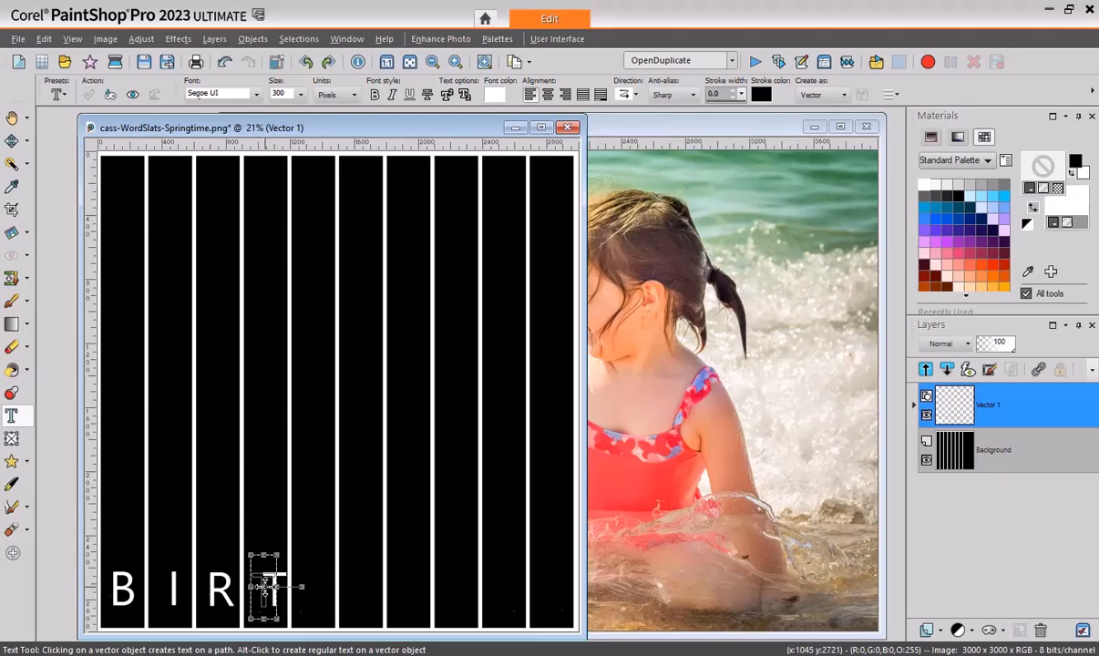
# - Add the separate letters H and D at the bottom of the fifth and sixth slats, centering each within its slat
pyautogui.click(310, 605)
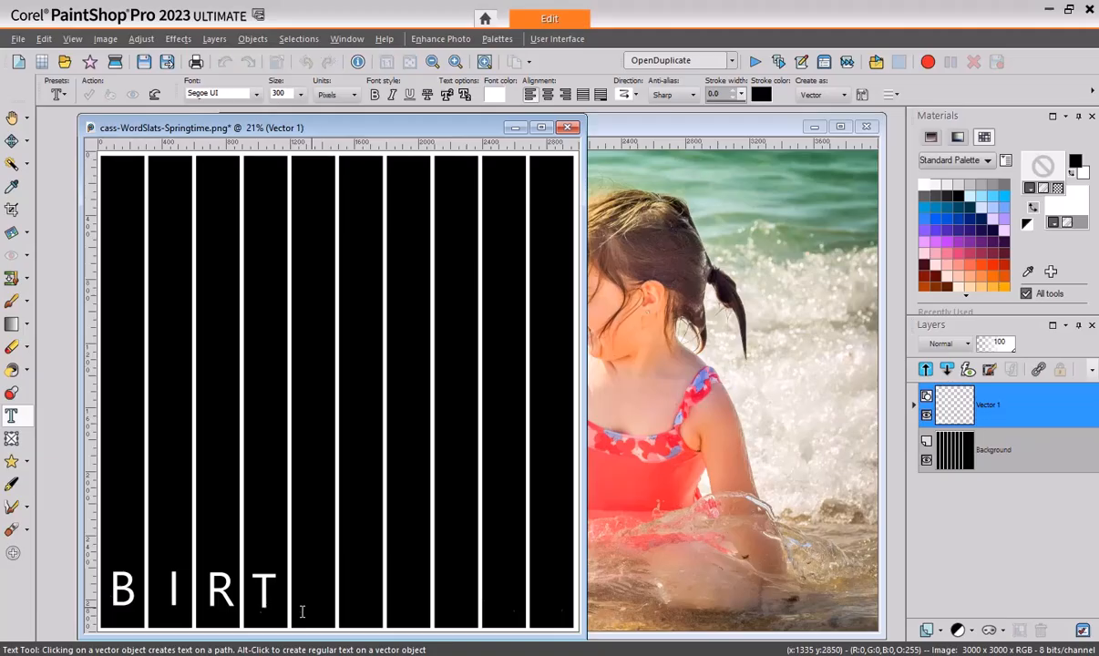
pyautogui.write('H')
pyautogui.click(88, 94)
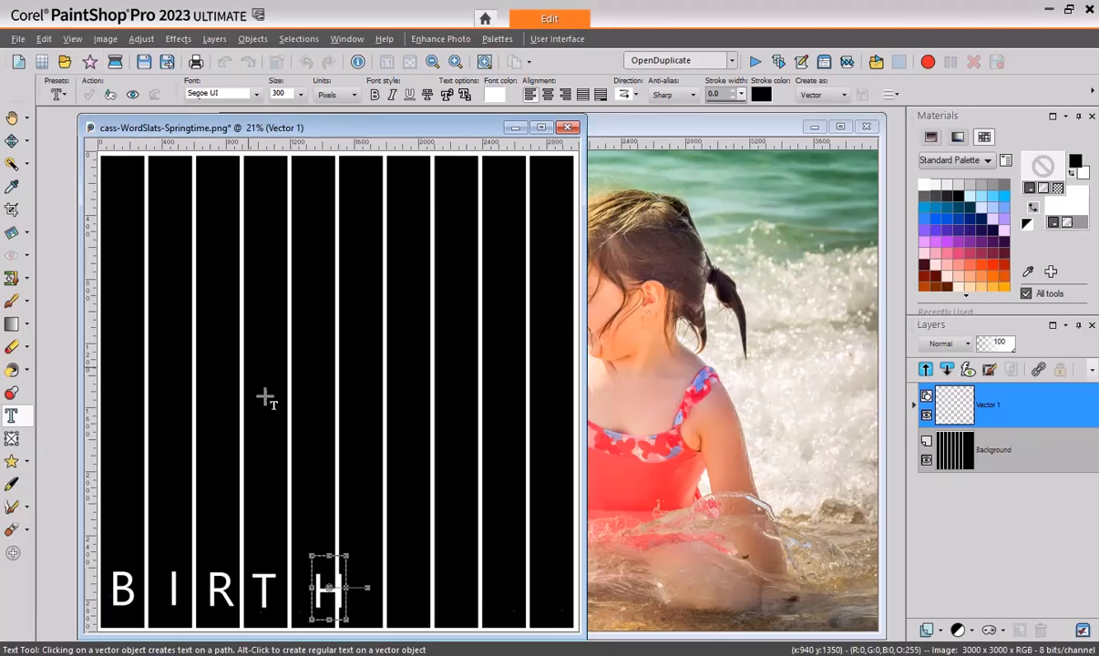
pyautogui.moveTo(329, 589); pyautogui.dragTo(317, 589)
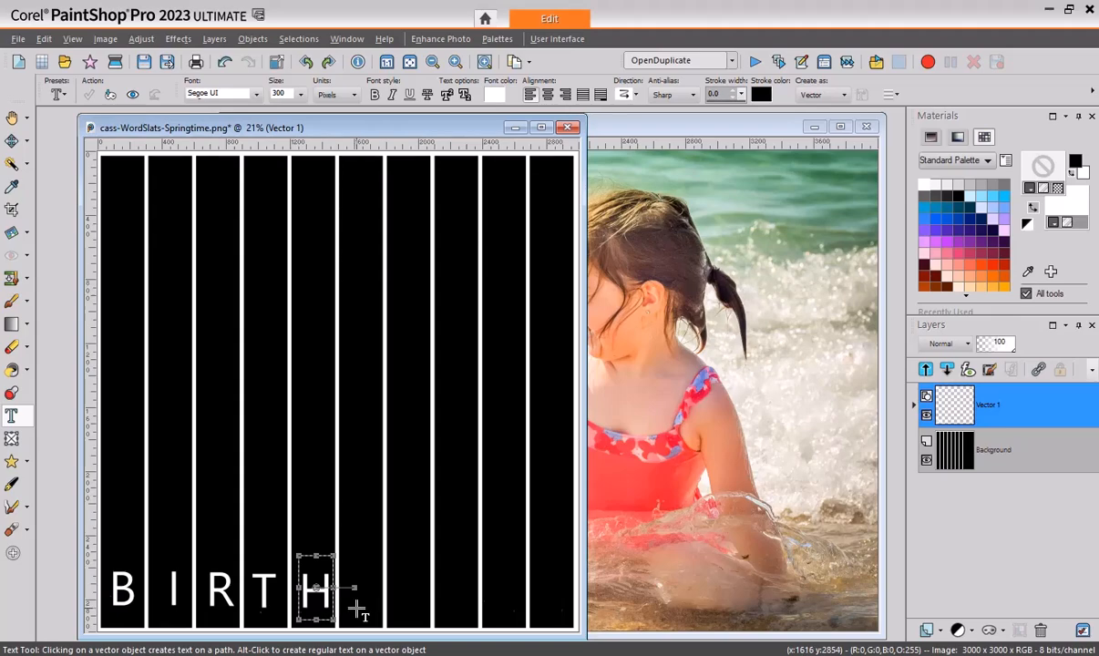
pyautogui.click(352, 602)
pyautogui.write('D')
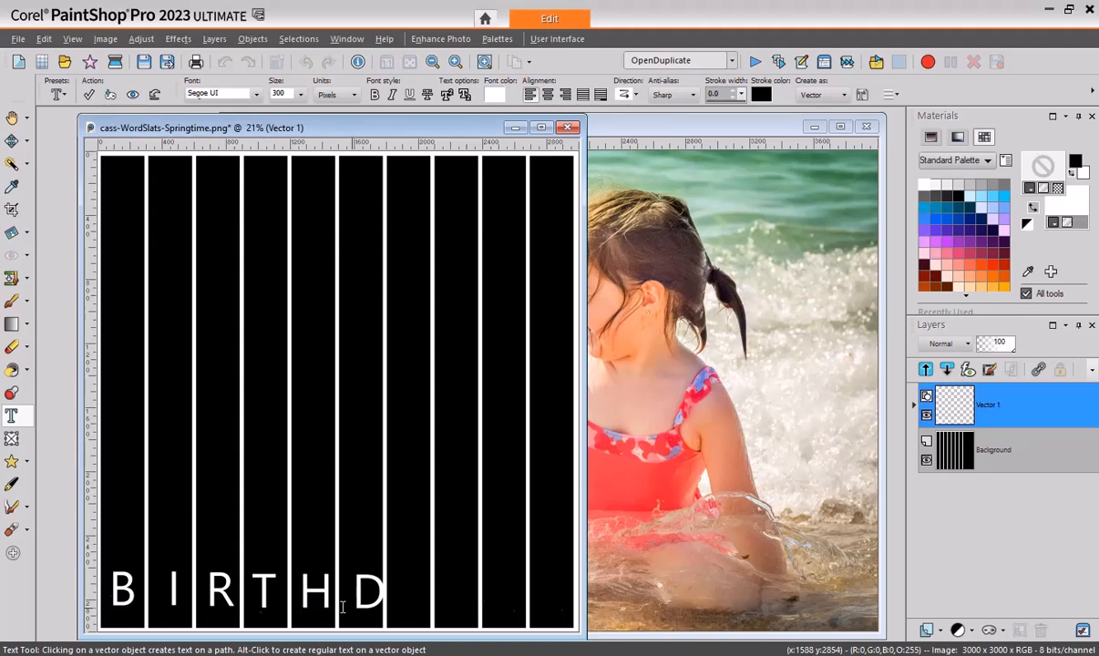
pyautogui.click(88, 94)
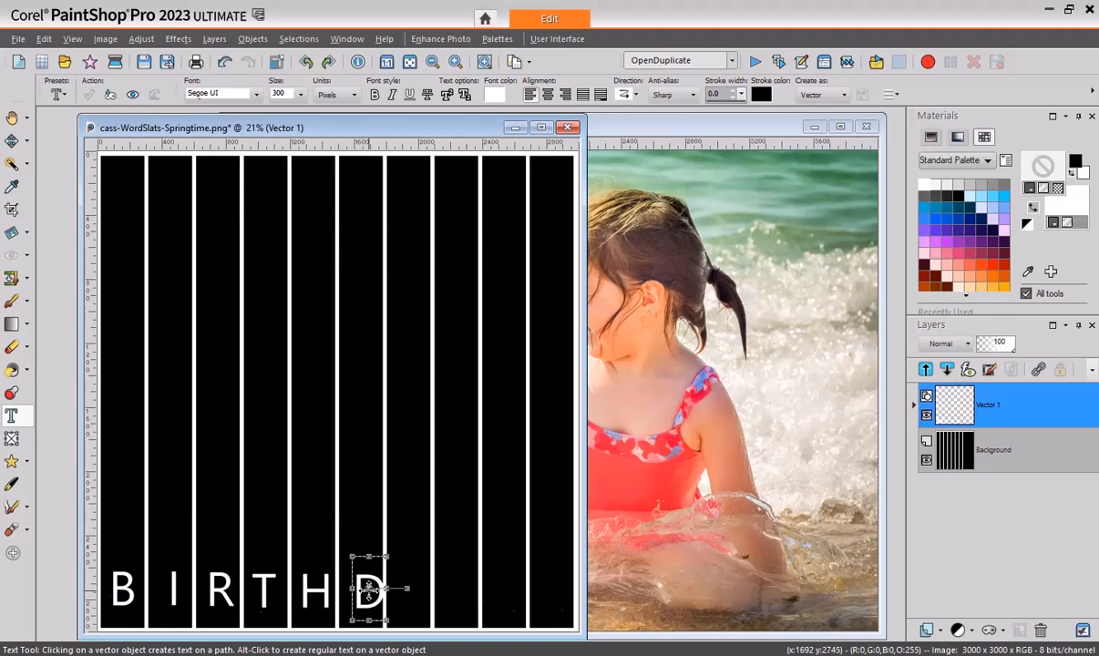
pyautogui.moveTo(368, 590); pyautogui.dragTo(359, 589)
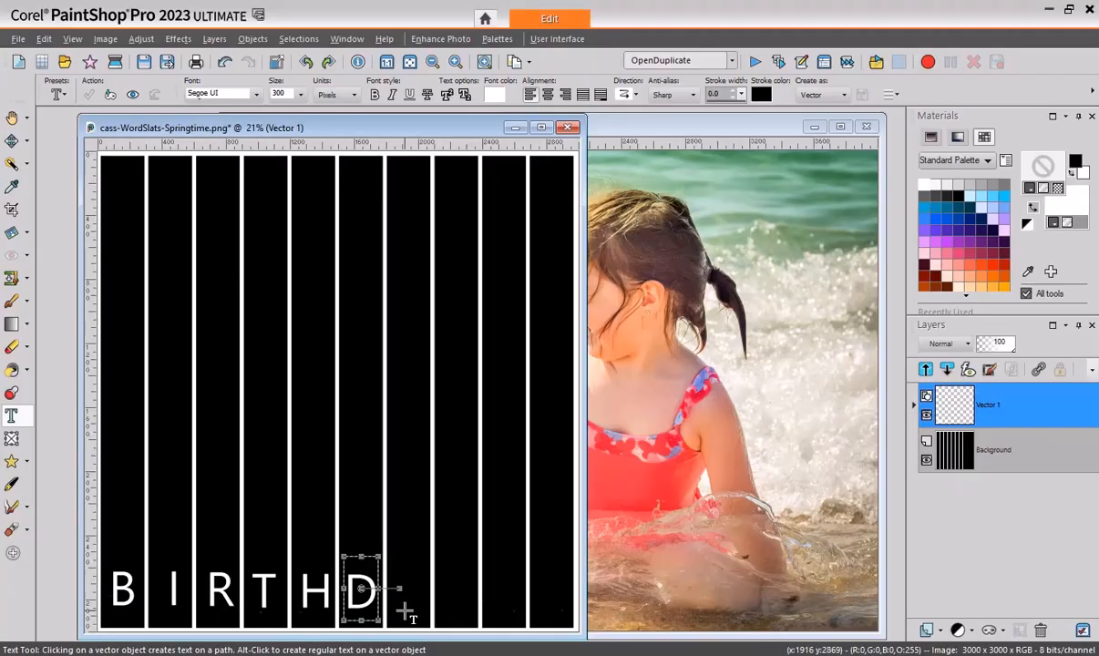
# - Add the separate letters A and Y at the bottom of the seventh and eighth slats, centering each within its slat
pyautogui.click(407, 607)
pyautogui.write('A')
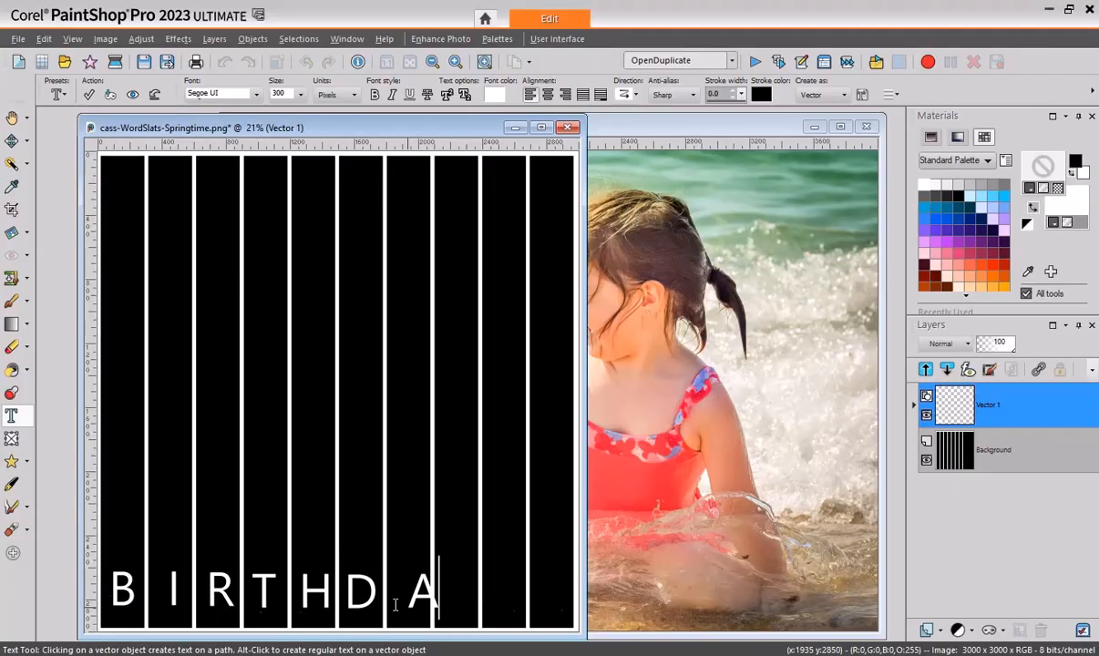
pyautogui.click(88, 95)
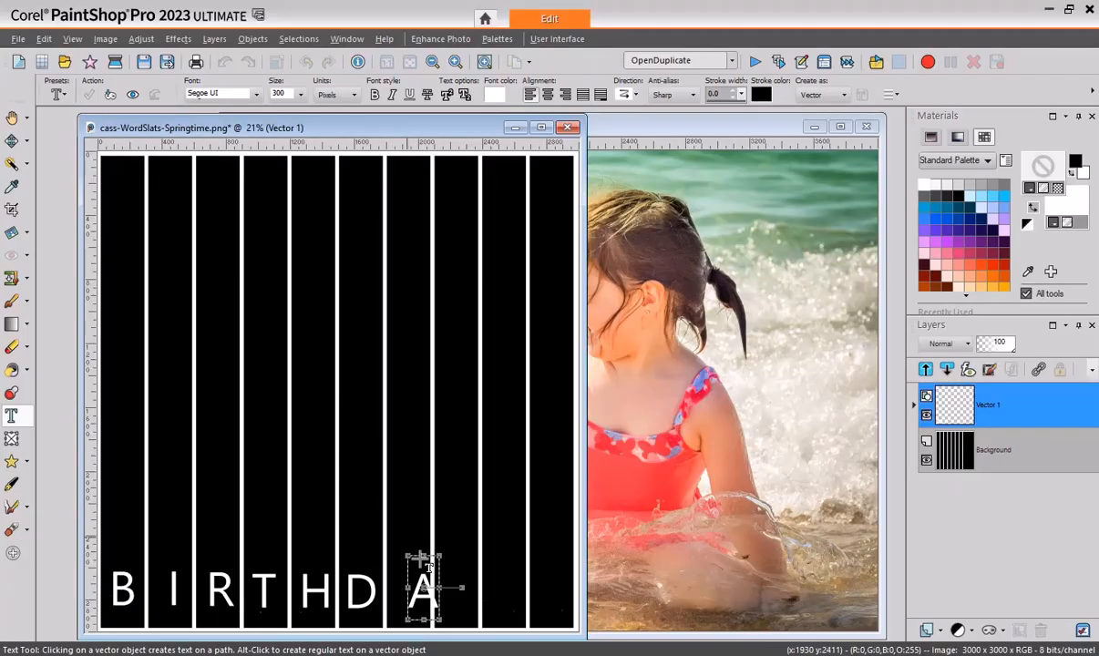
pyautogui.moveTo(422, 588); pyautogui.dragTo(408, 588)
pyautogui.click(457, 609)
pyautogui.write('Y')
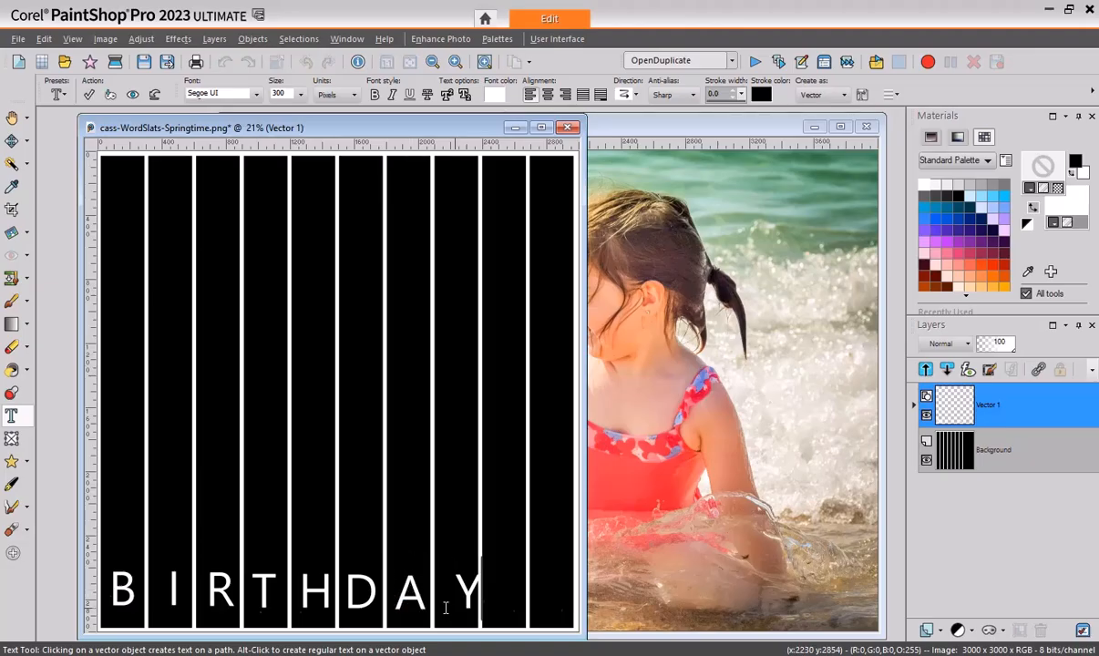
pyautogui.click(88, 95)
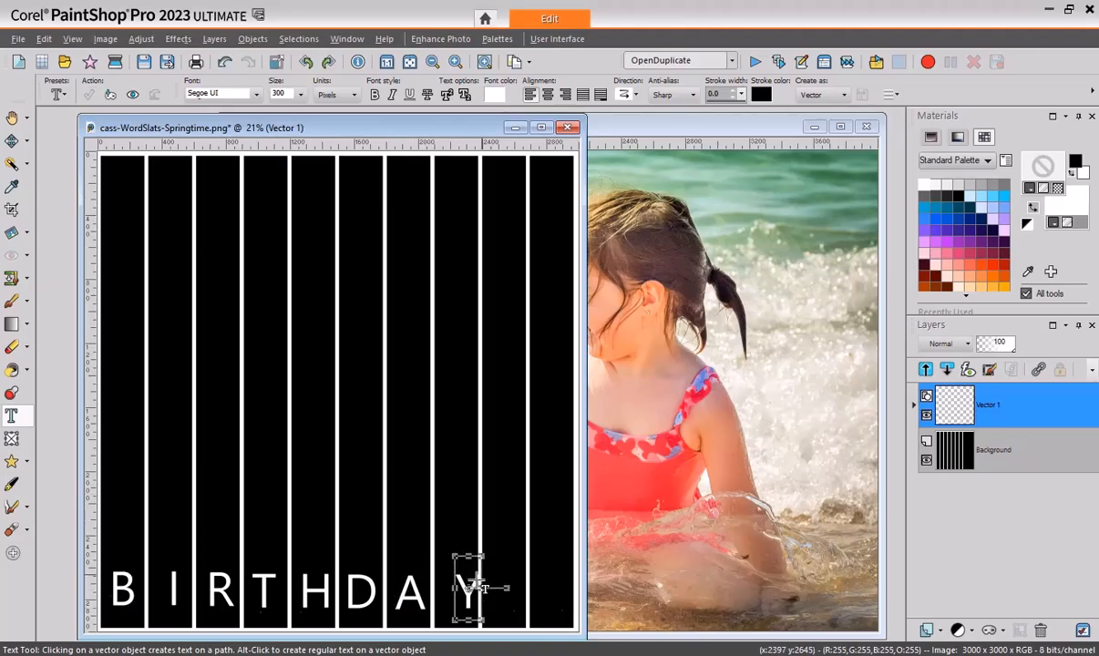
pyautogui.moveTo(469, 587); pyautogui.dragTo(456, 590)
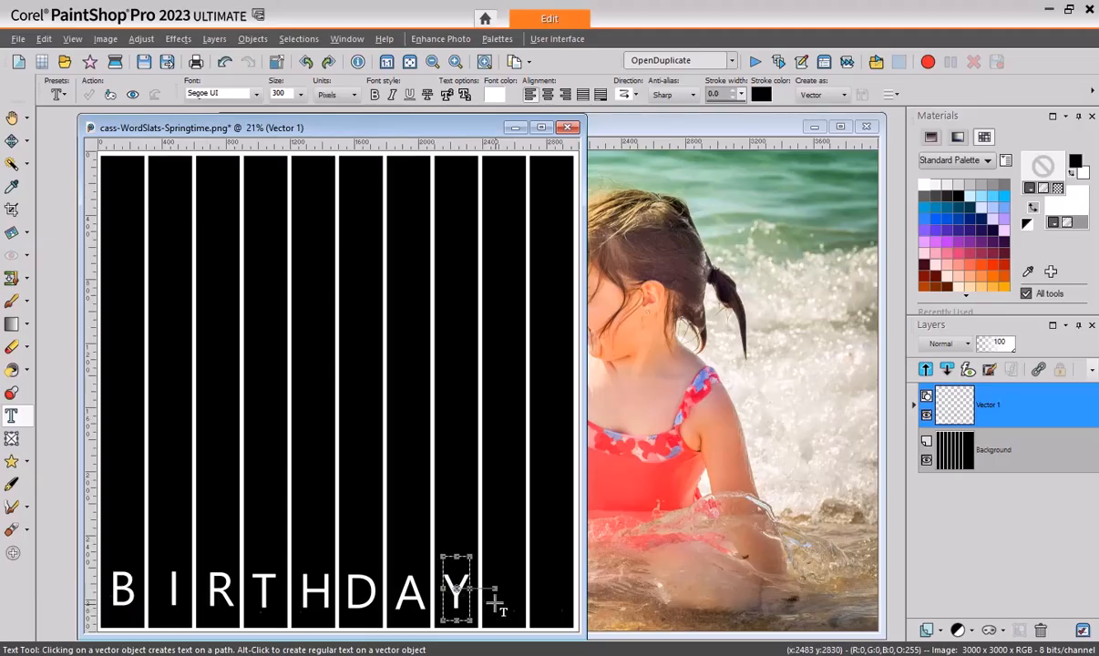
# - Expand the Vector 1 layer to list its letter objects, and move the template window aside to activate the photo
pyautogui.click(914, 404)
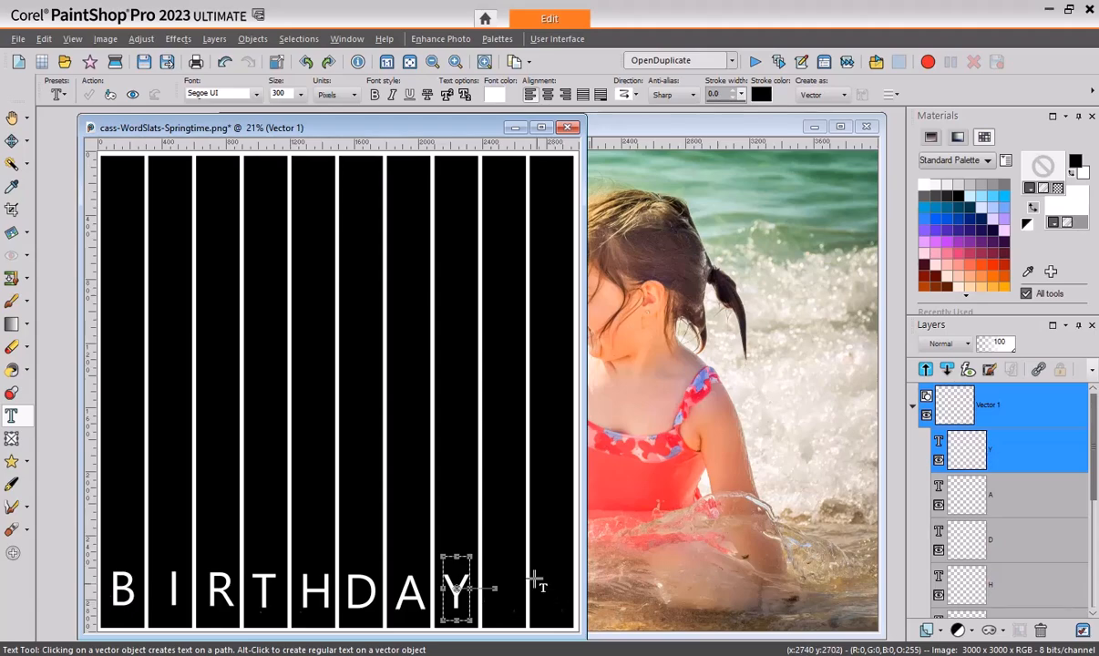
pyautogui.moveTo(378, 130); pyautogui.dragTo(338, 123)
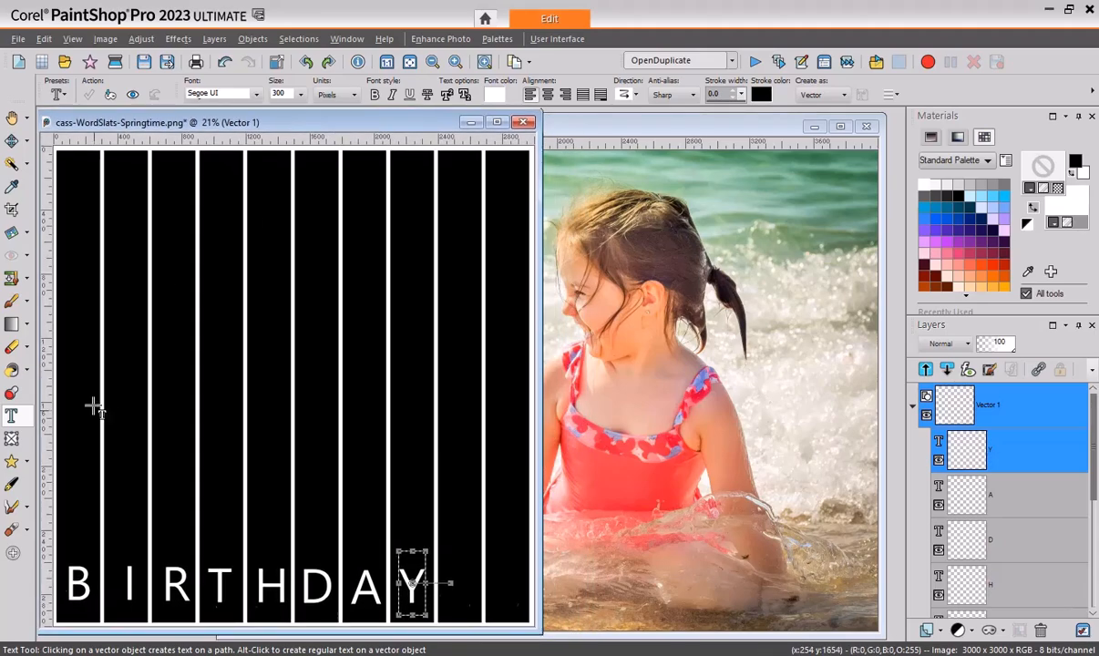
pyautogui.click(602, 129)
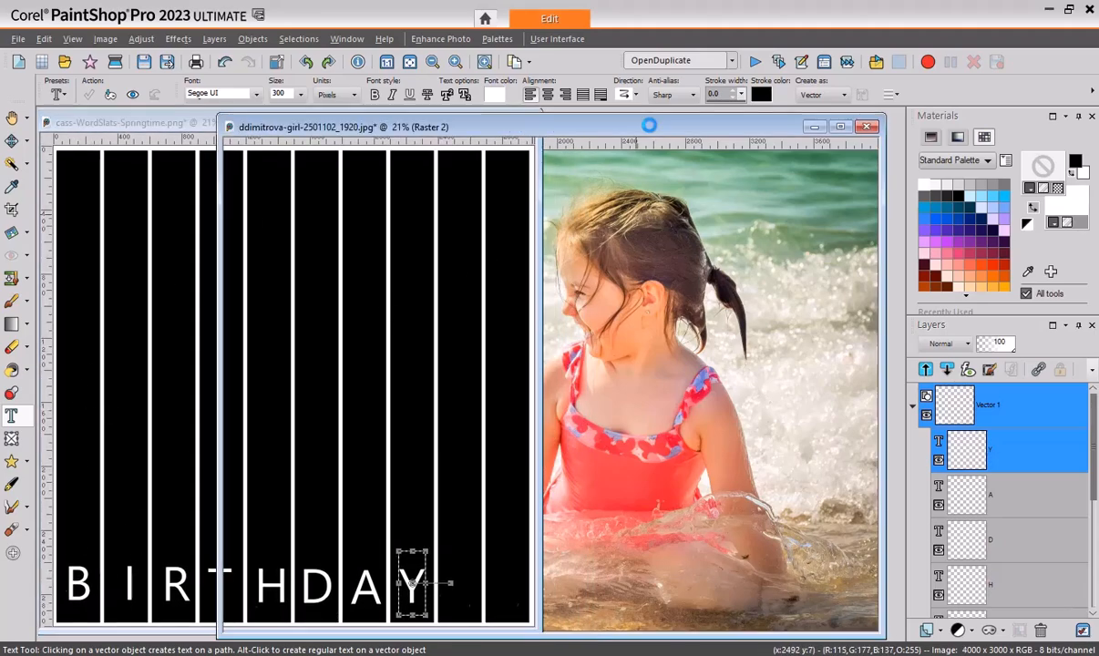
# - Mask the photo from cass-WordSlats-Springtime.png using source luminance with inverted mask data
pyautogui.click(214, 38)
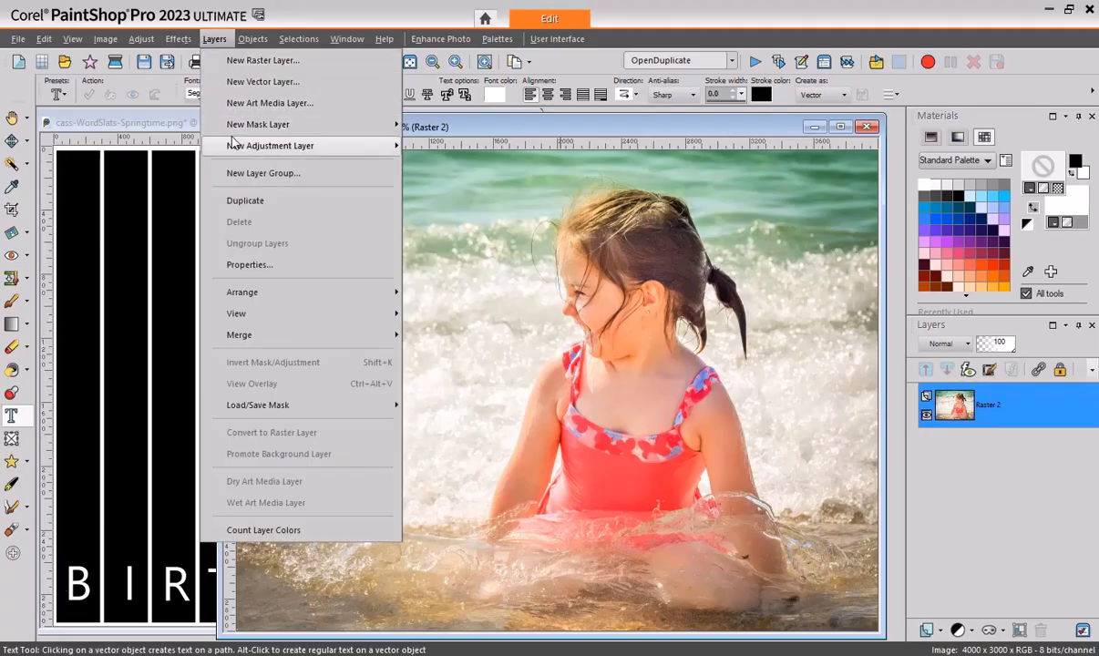
pyautogui.moveTo(225, 123)
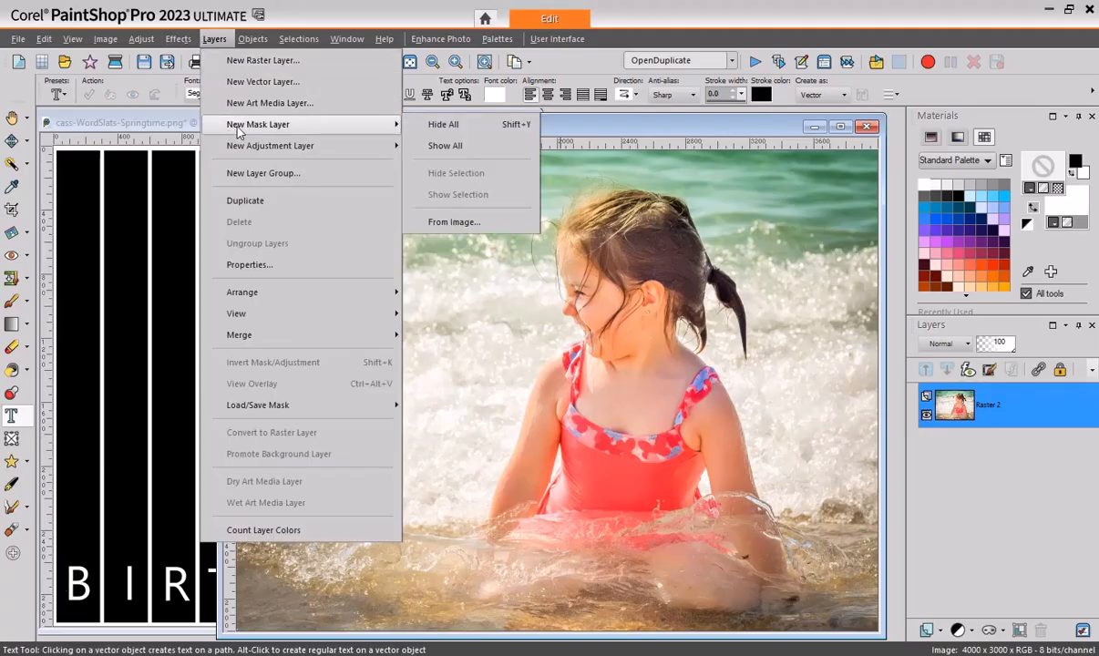
pyautogui.click(458, 227)
pyautogui.click(497, 291)
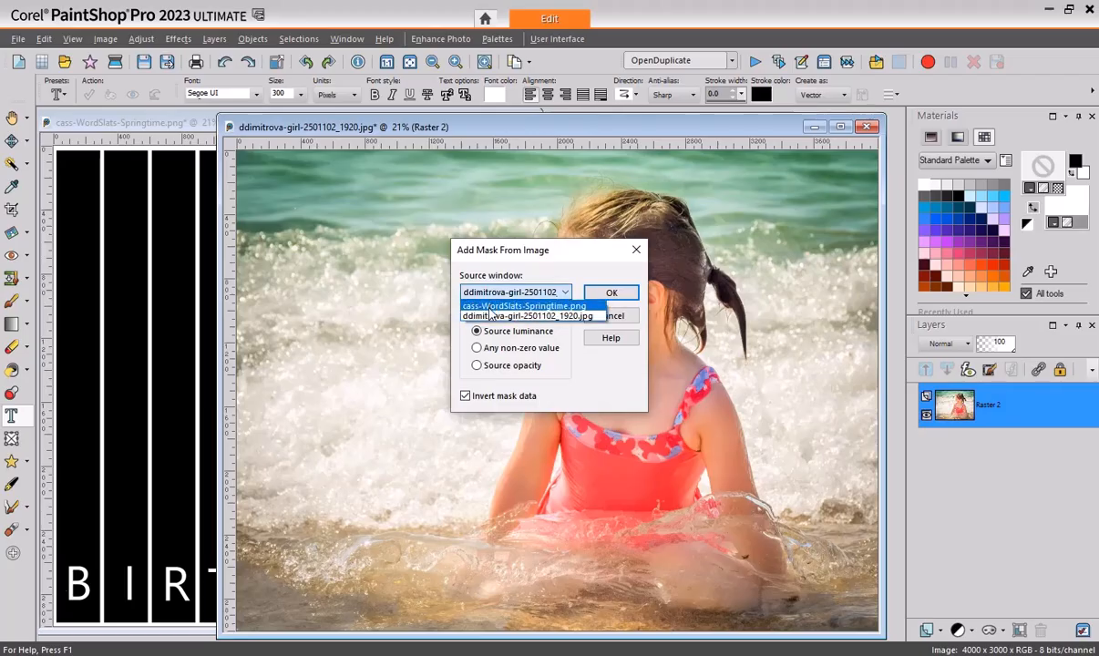
pyautogui.click(491, 309)
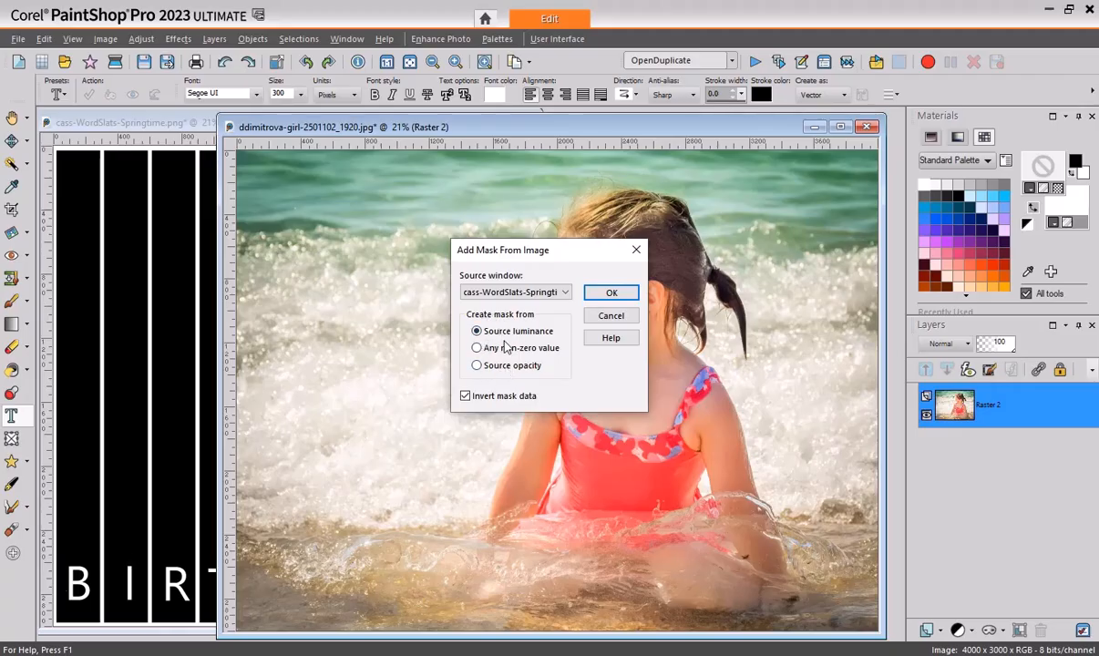
pyautogui.click(611, 291)
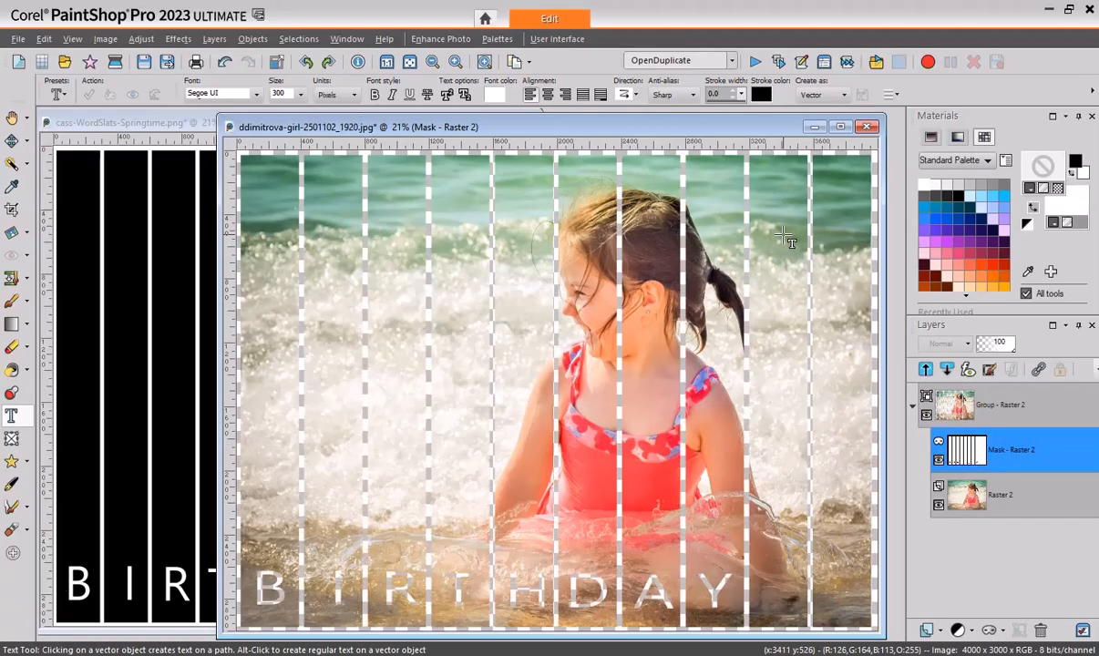